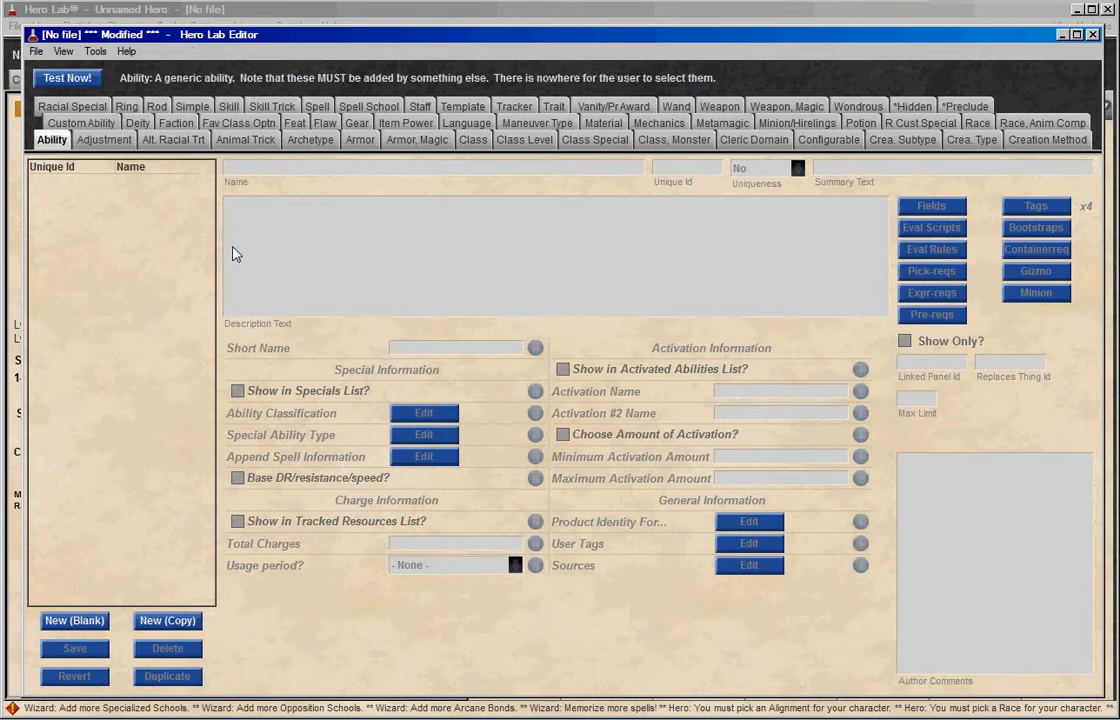
Create a new blank spell entry and name it "Bobs Spell".
left_click(318, 107)
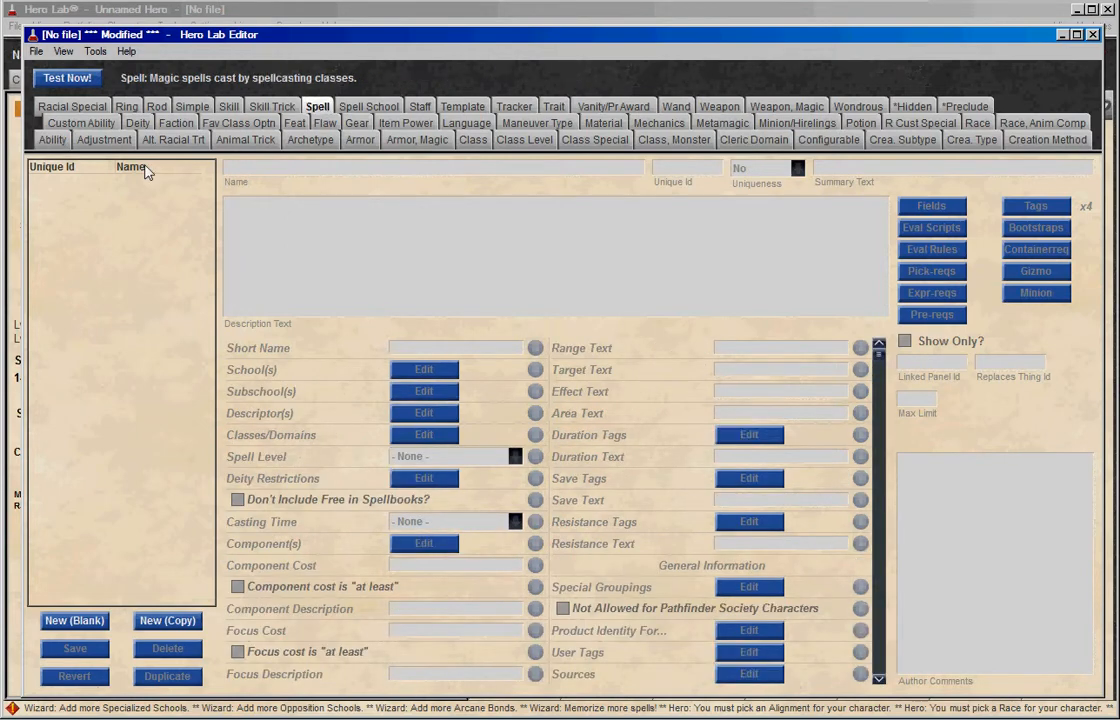
left_click(80, 620)
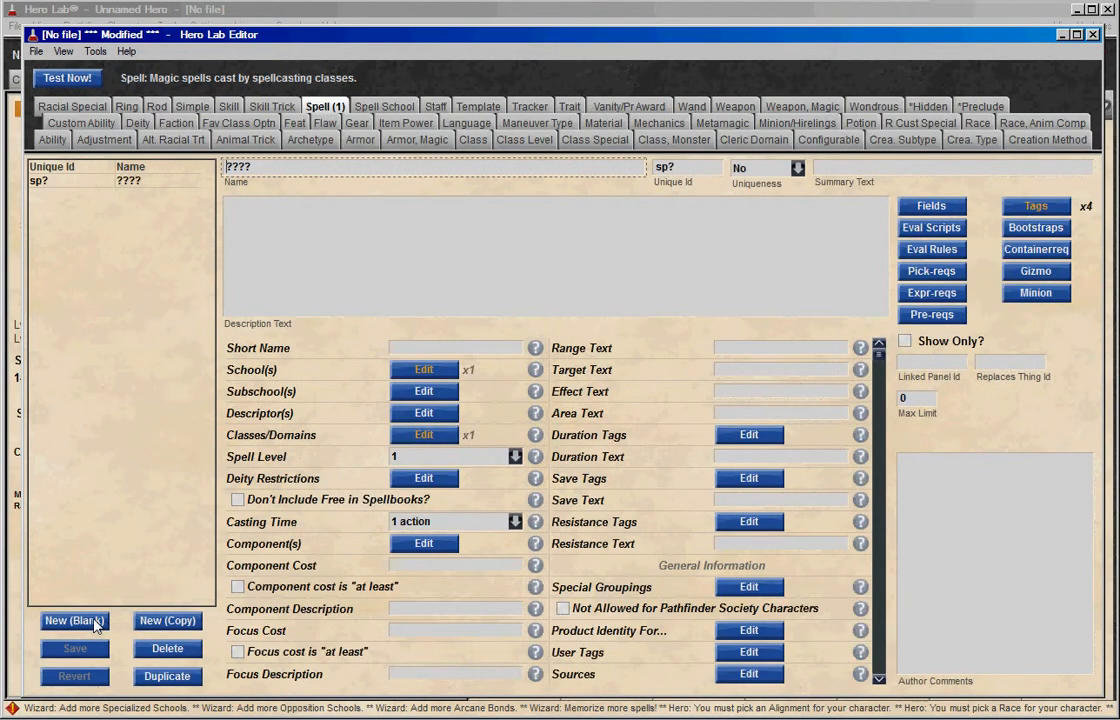
left_click_drag(260, 167, 199, 167)
type("Bobs Spe")
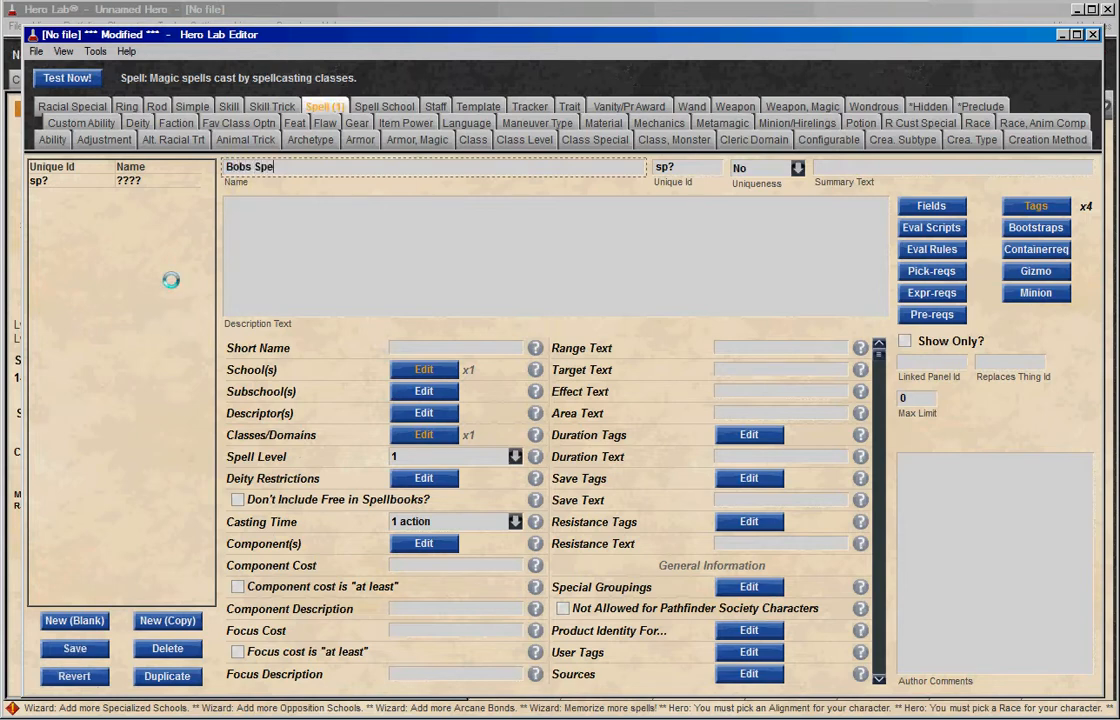
type("ll")
Set the spell's unique ID to spBobSPell and enter "this is a spell" as its description.
left_click(701, 170)
type("BobS")
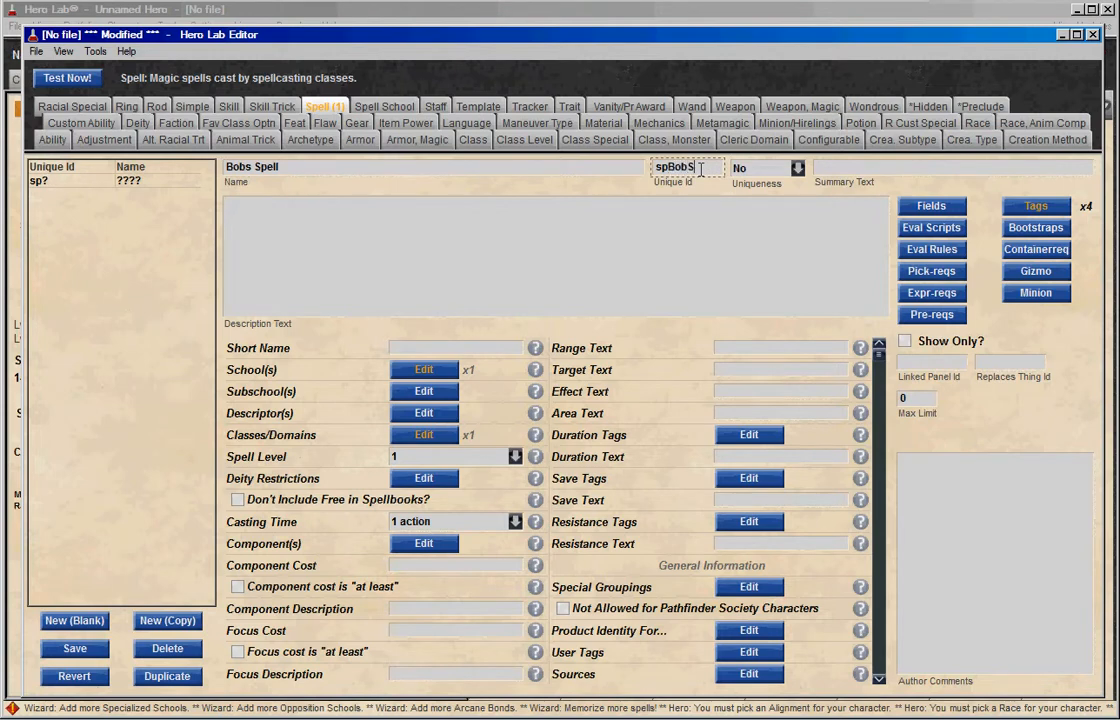
type("Pell")
left_click(682, 216)
type("this is a spell")
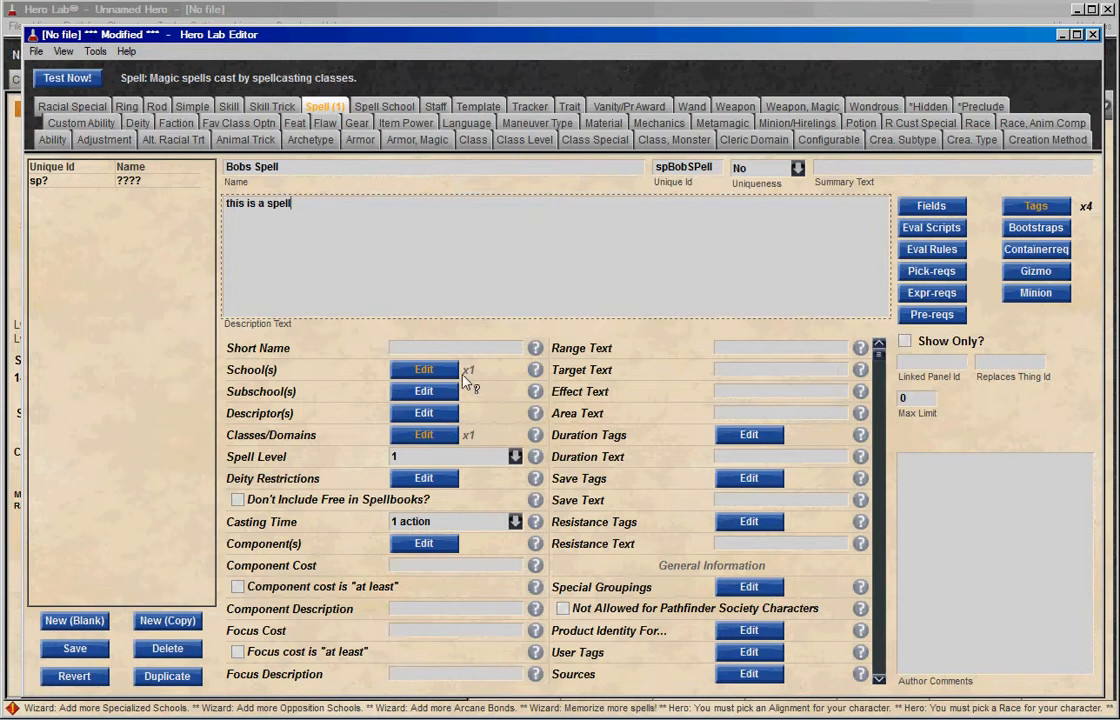
Set the spell's school to Divination.
left_click(424, 370)
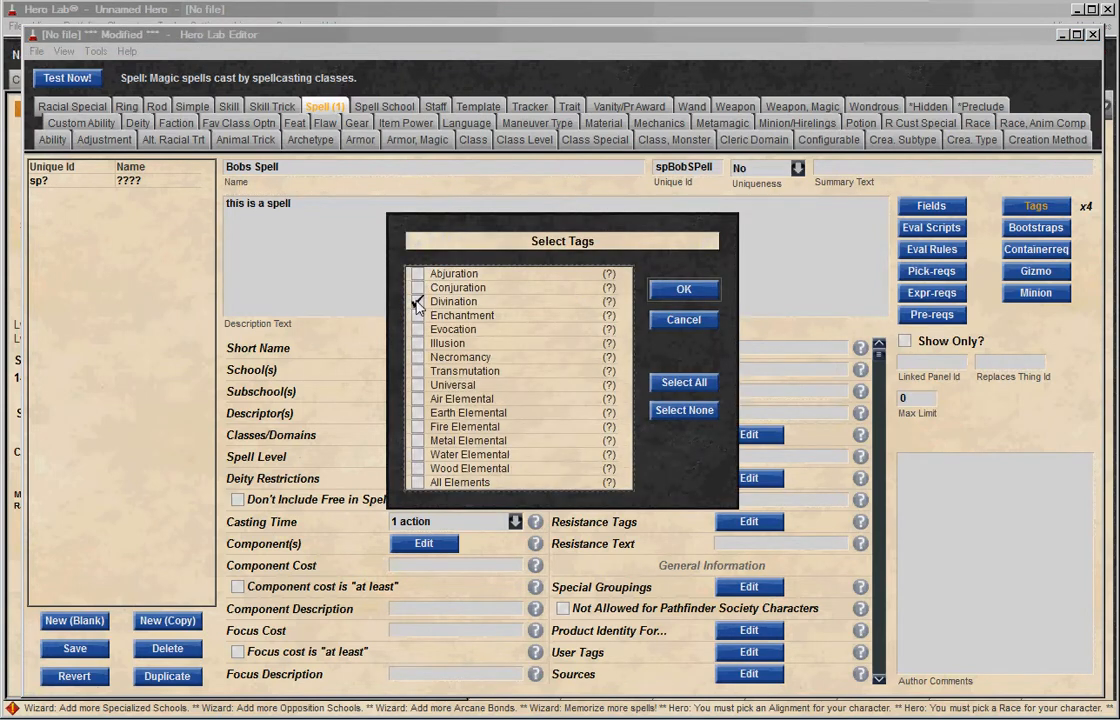
left_click(417, 302)
left_click(684, 290)
Review the available subschool and descriptor tags without selecting any.
left_click(451, 392)
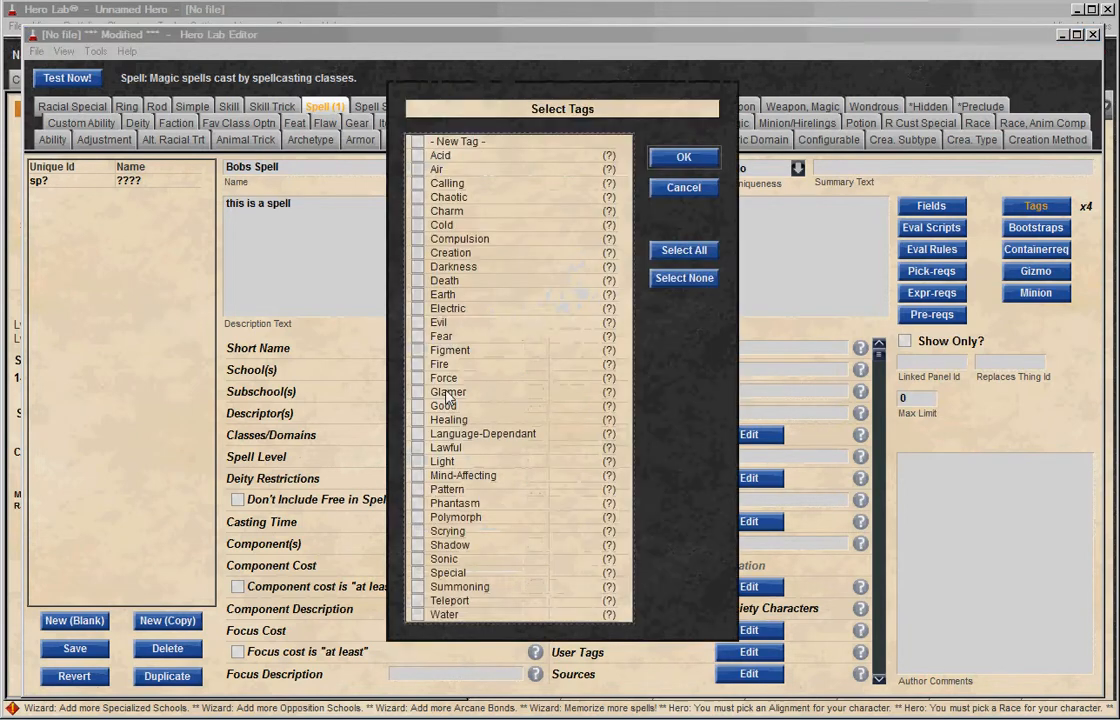
left_click(666, 190)
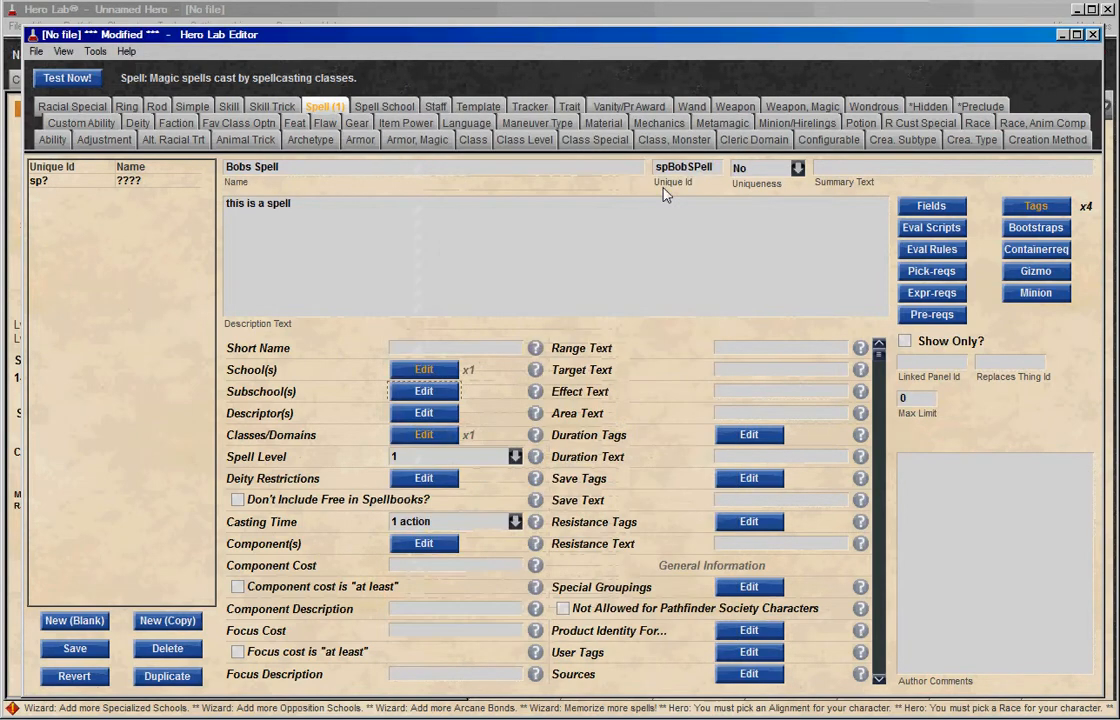
left_click(426, 396)
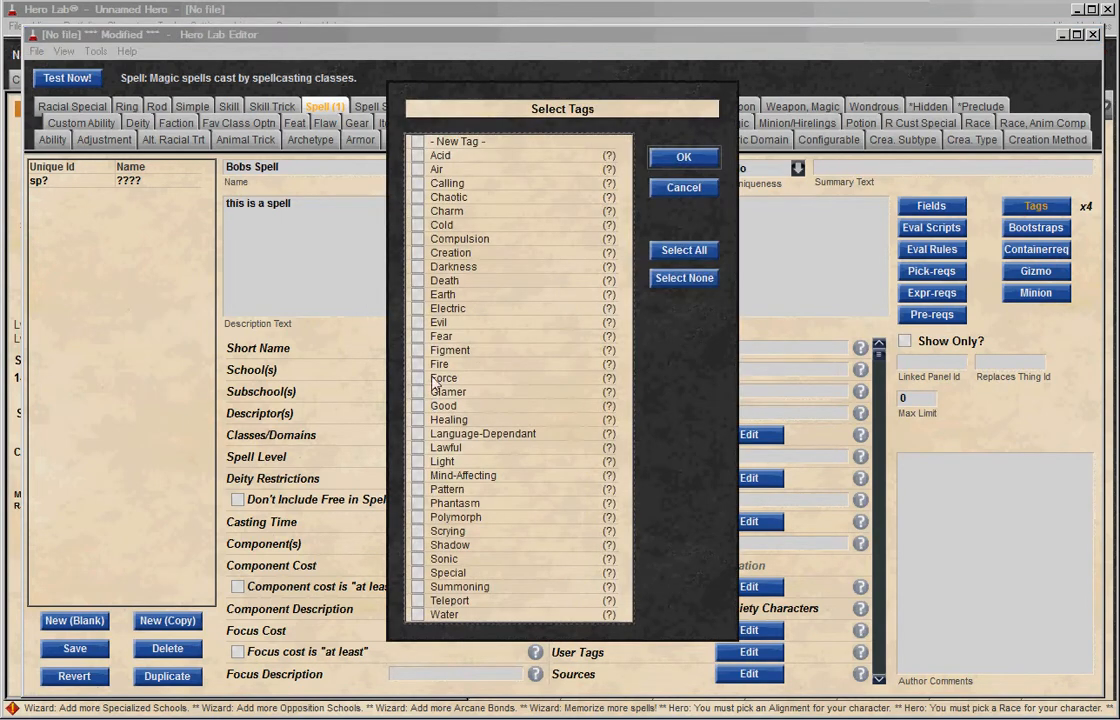
left_click(680, 187)
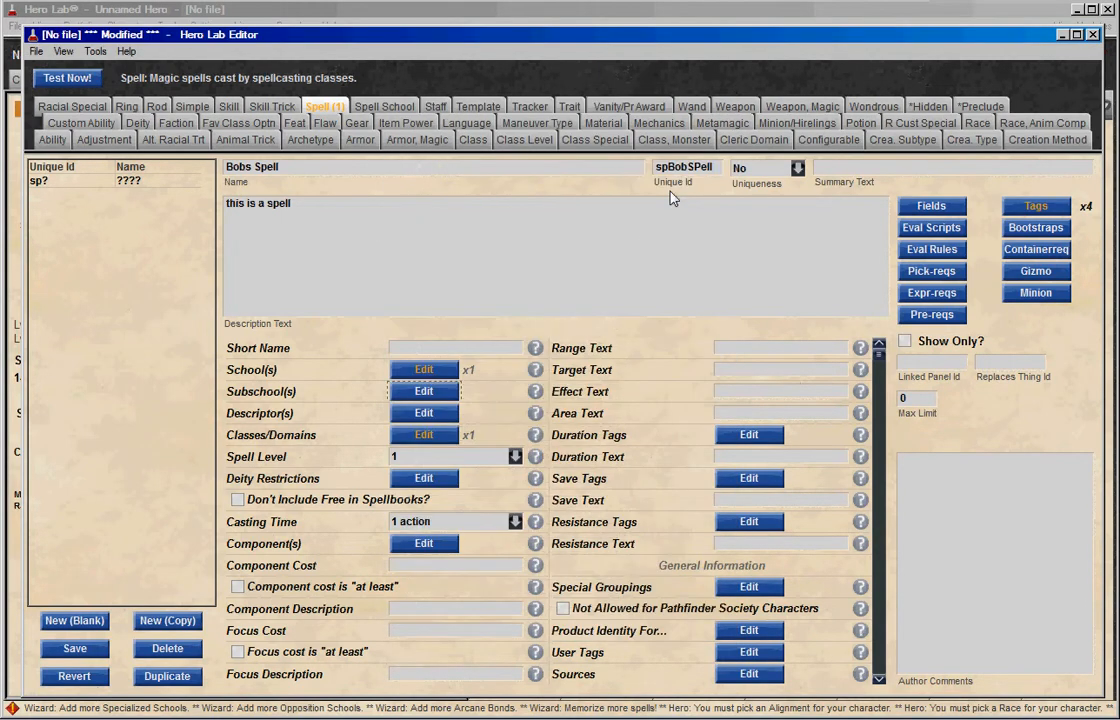
left_click(452, 418)
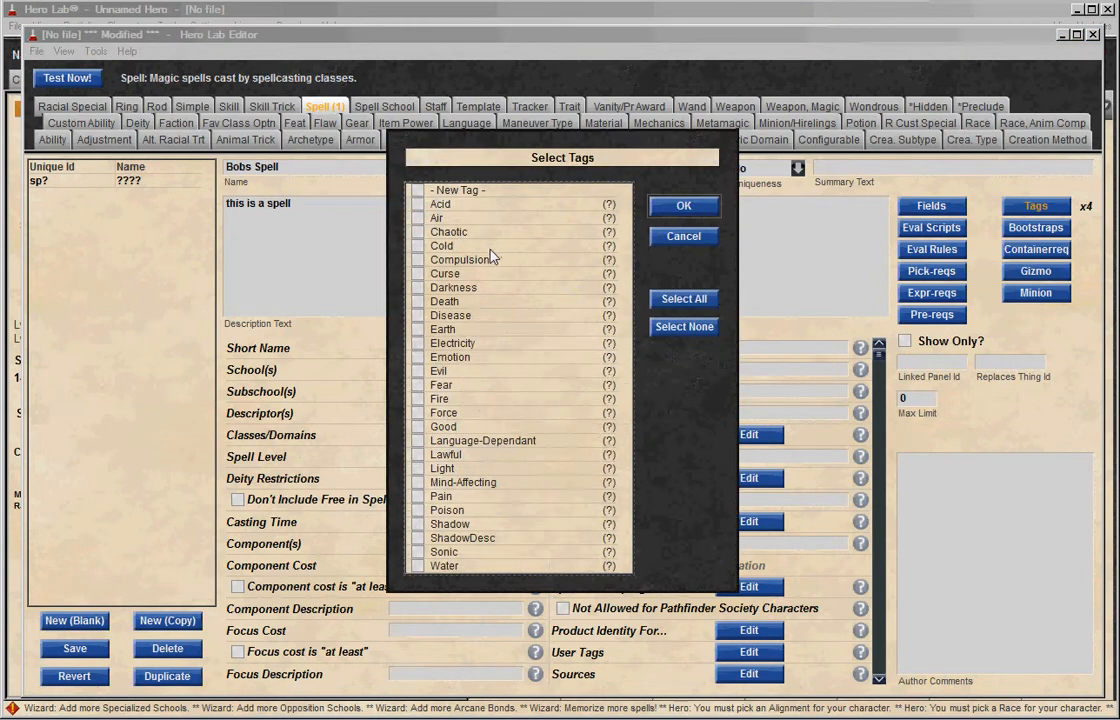
left_click(676, 235)
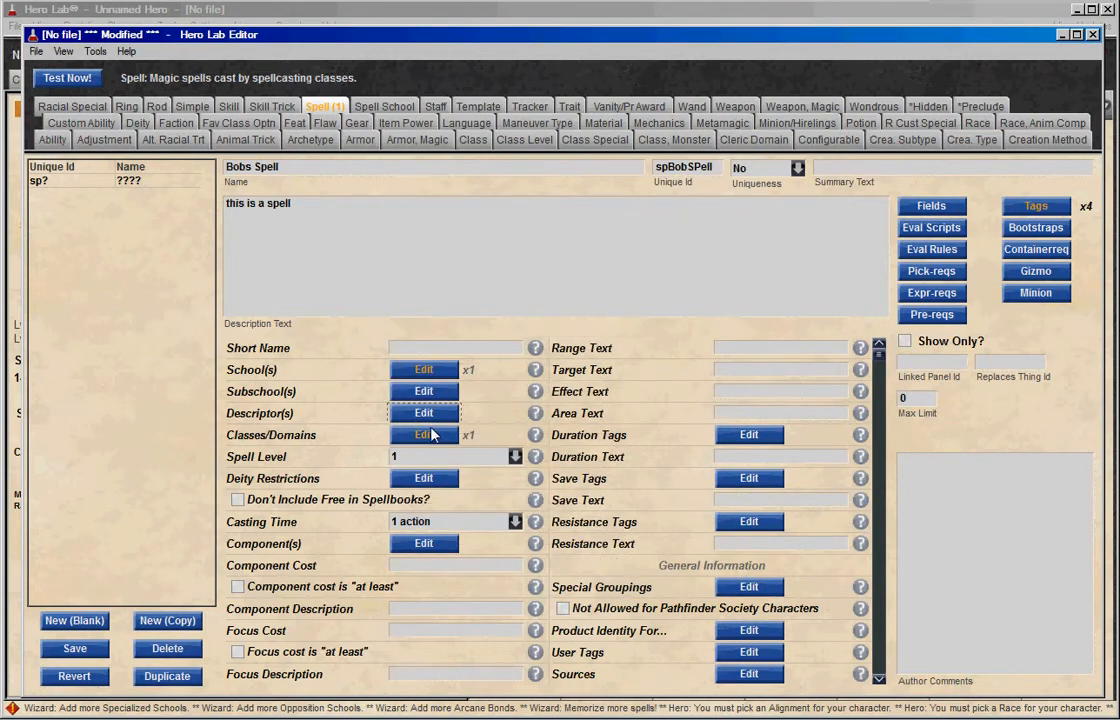
Assign the spell to the Wizard class and choose spell level 1.
left_click(430, 435)
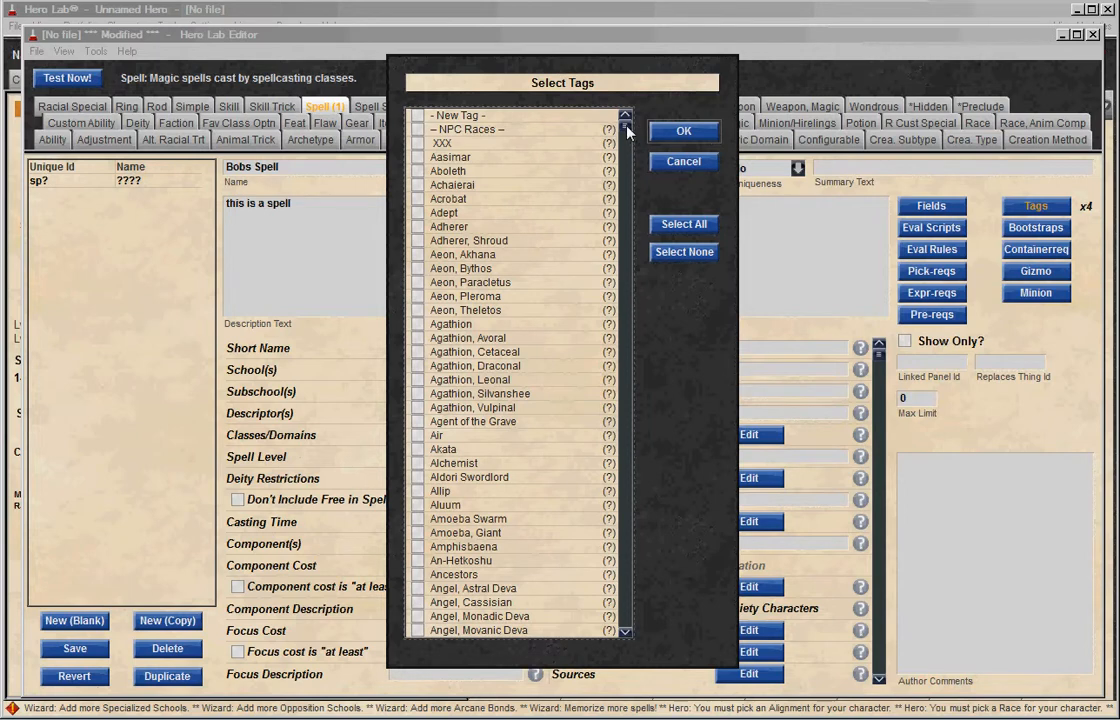
left_click_drag(627, 130, 605, 616)
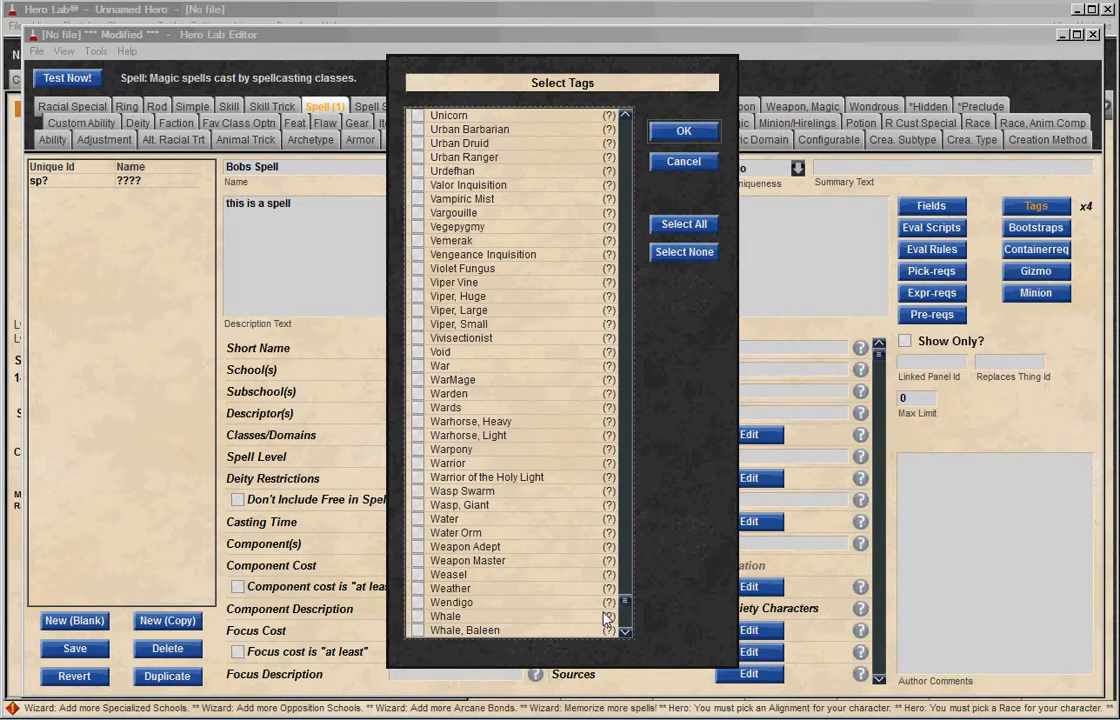
scroll(603, 612, "down", 1)
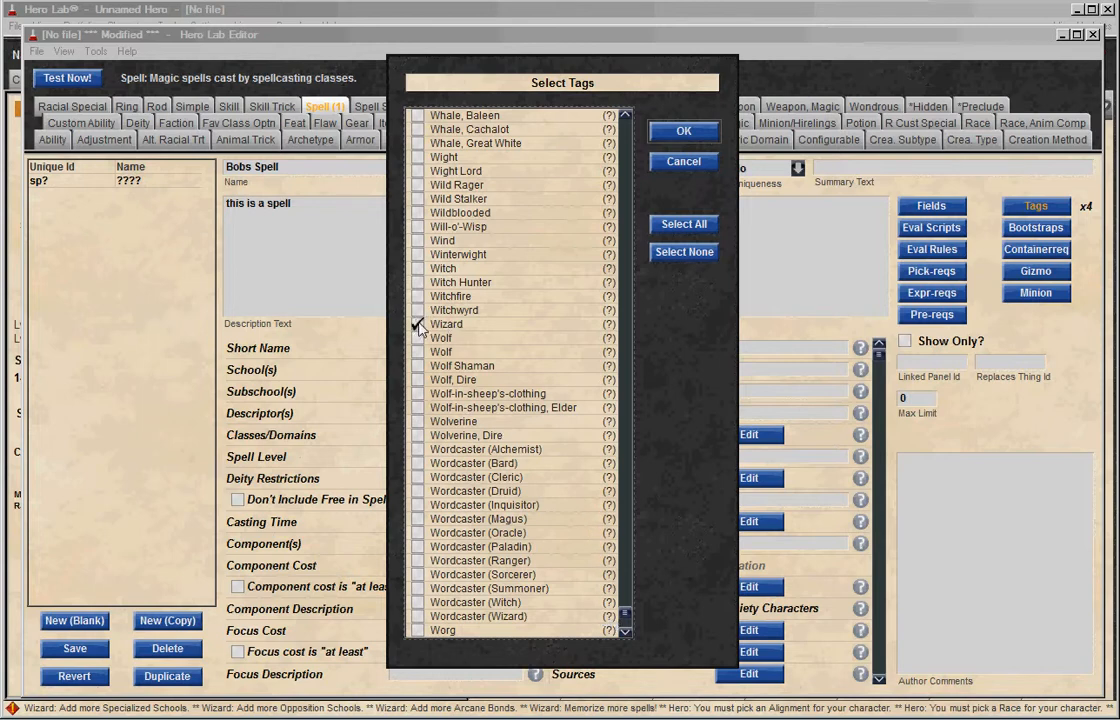
left_click(679, 134)
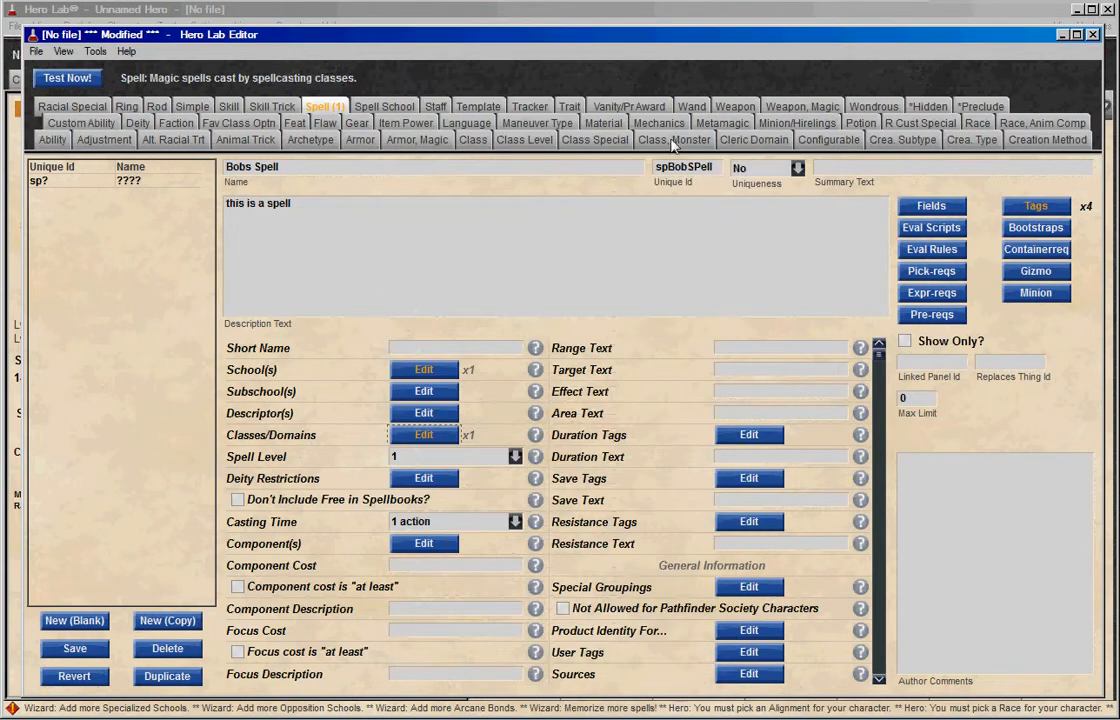
left_click(515, 457)
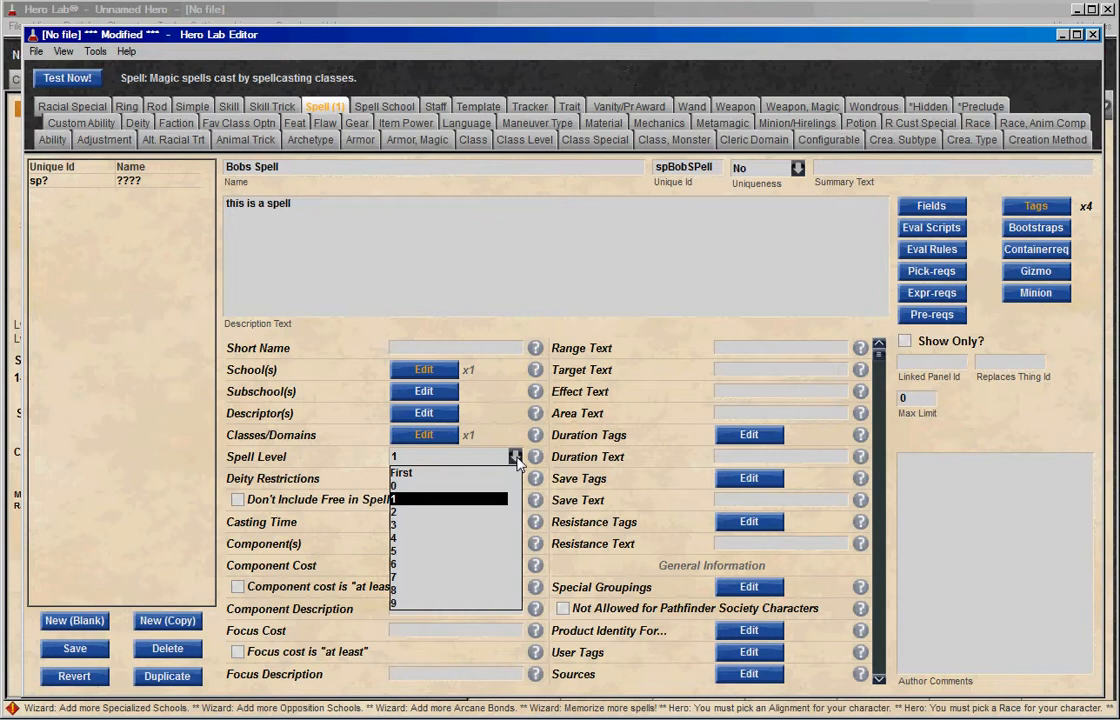
left_click(457, 499)
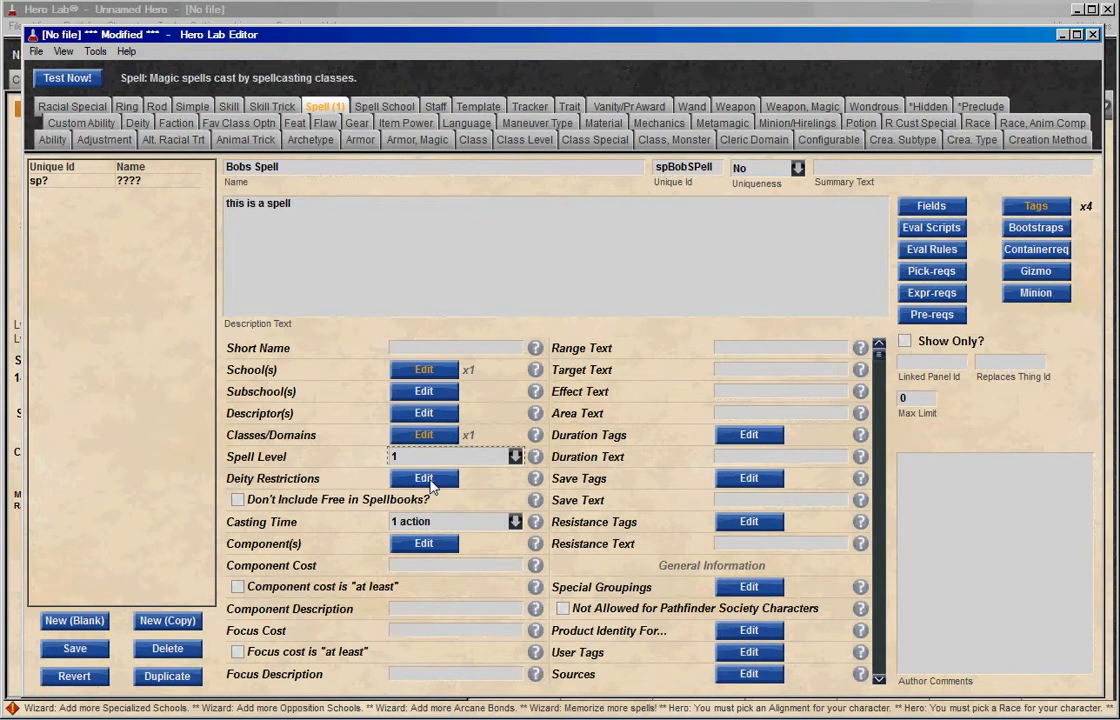
Review the available deity restriction tags without selecting any.
left_click(424, 479)
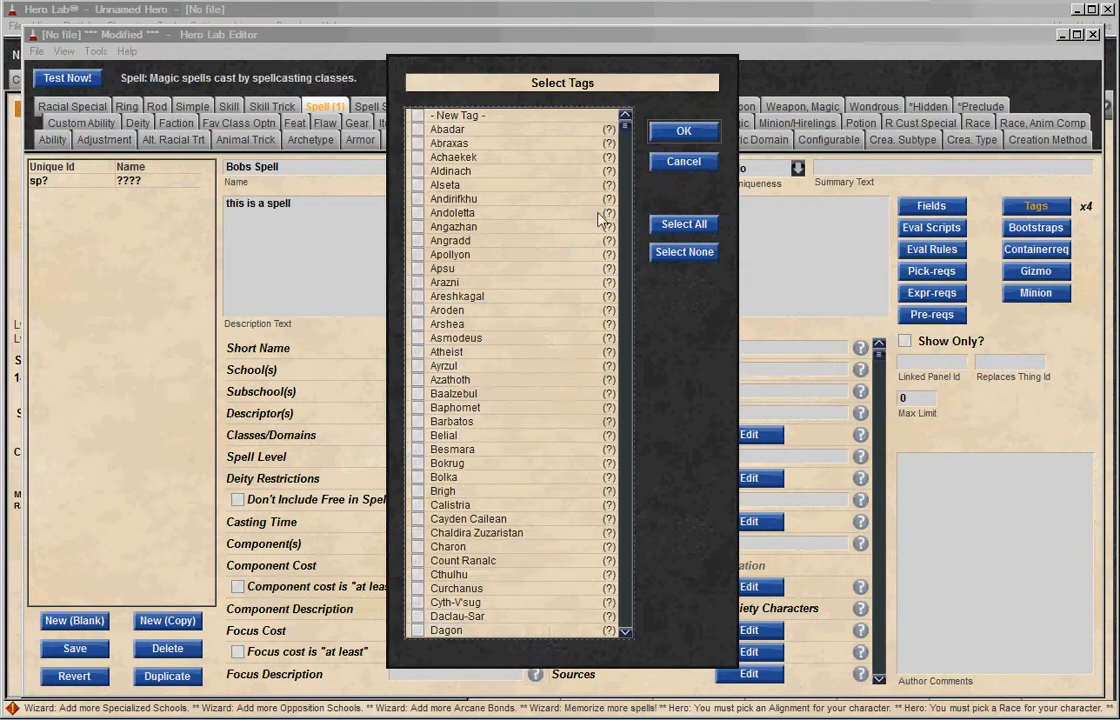
left_click_drag(630, 124, 627, 78)
left_click(677, 162)
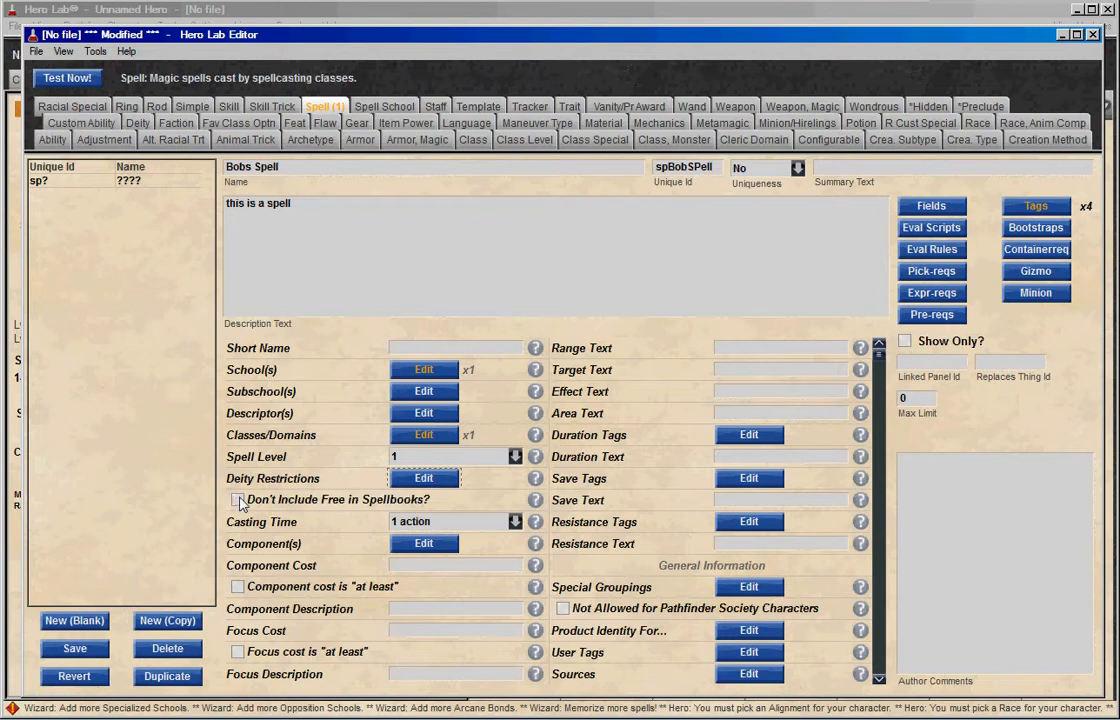
Set the casting time to 1 swift action and add Verbal, Somatic and Material components.
left_click(515, 522)
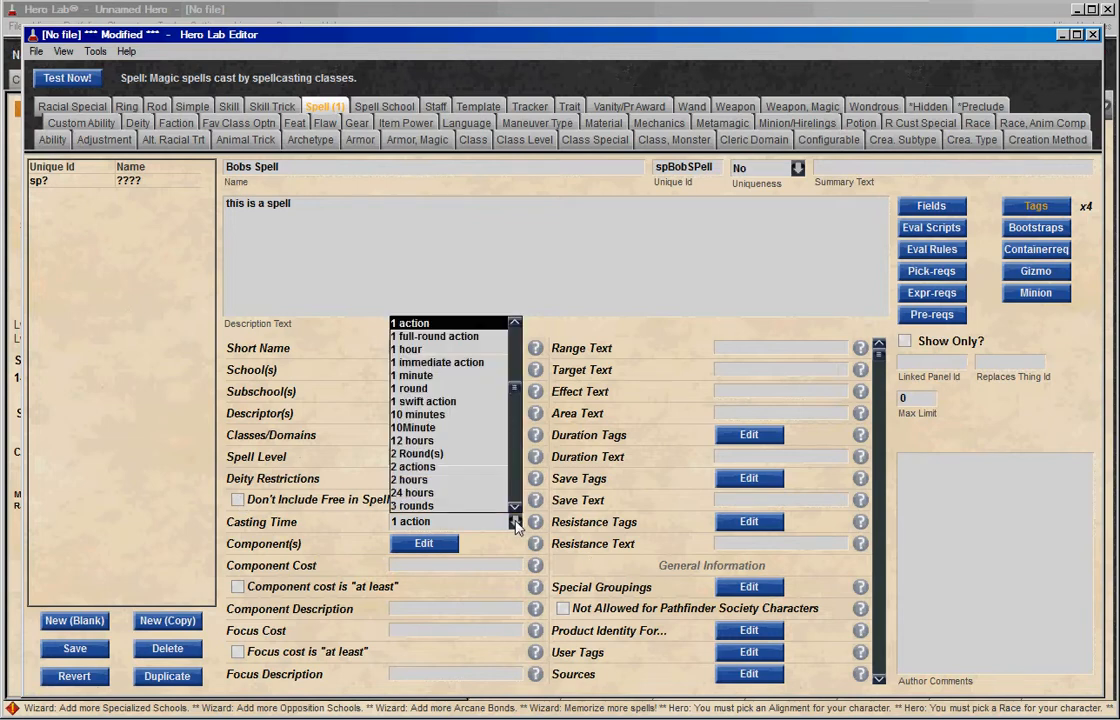
left_click(474, 404)
left_click(444, 544)
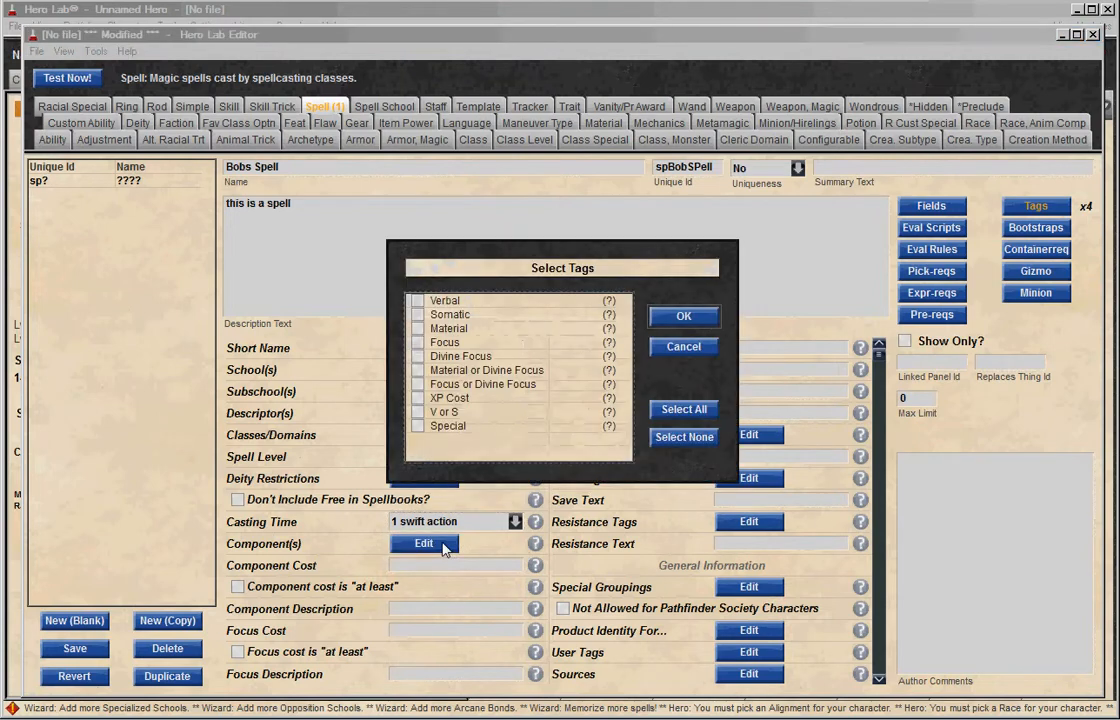
left_click(417, 301)
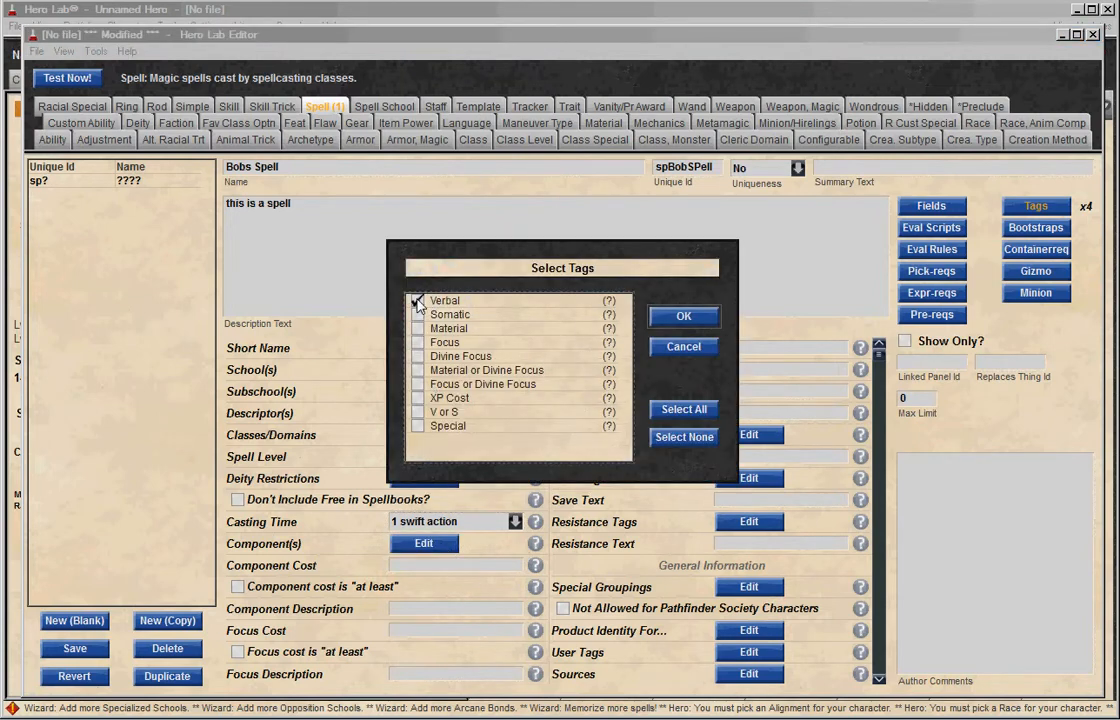
left_click(417, 315)
left_click(417, 328)
left_click(683, 317)
left_click(433, 545)
left_click(700, 348)
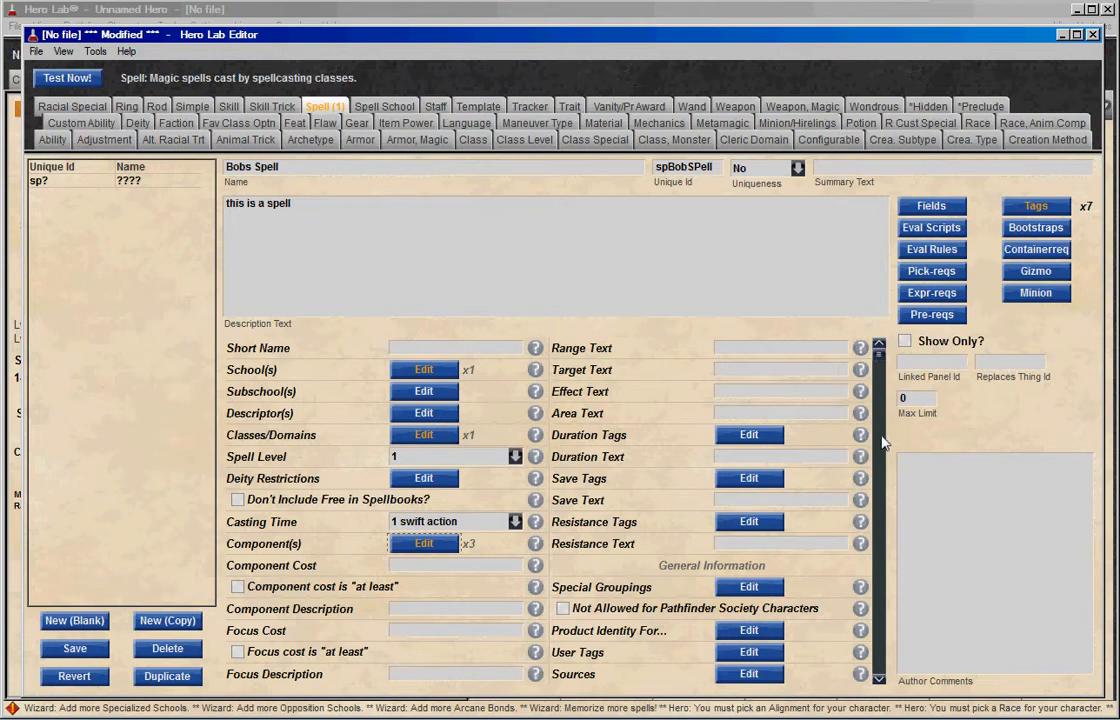
Enter "toads" as the spell's component description.
mouse_move(537, 568)
left_click(399, 610)
type("toads")
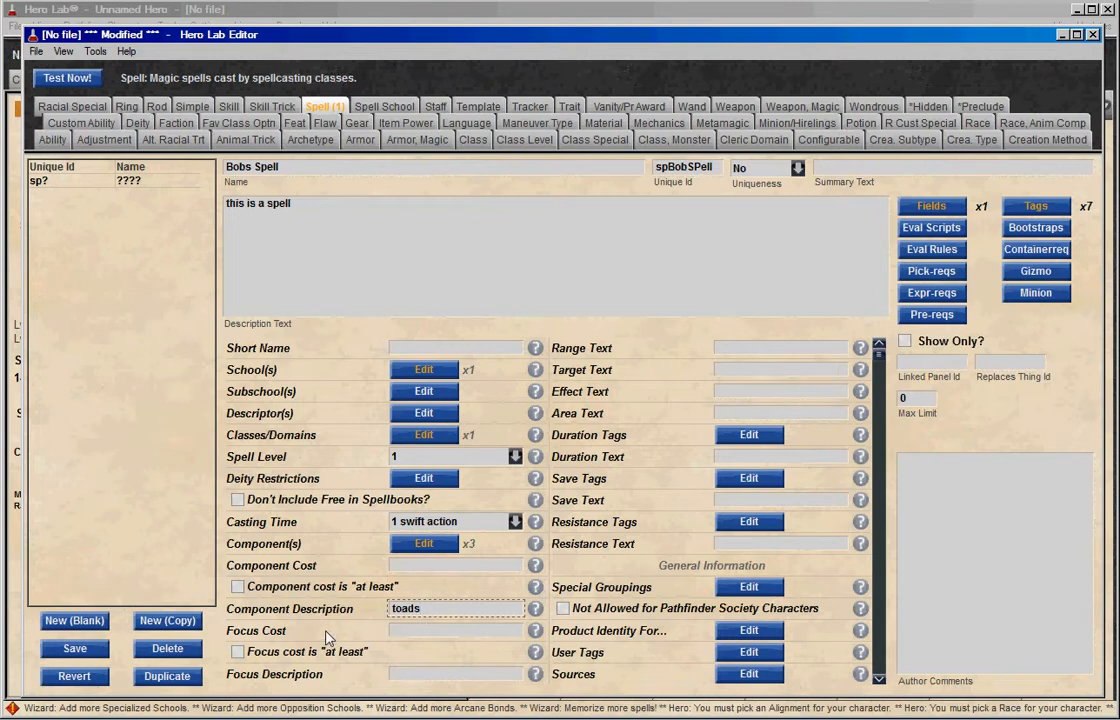
Add the Close range tag to the spell.
left_click(879, 670)
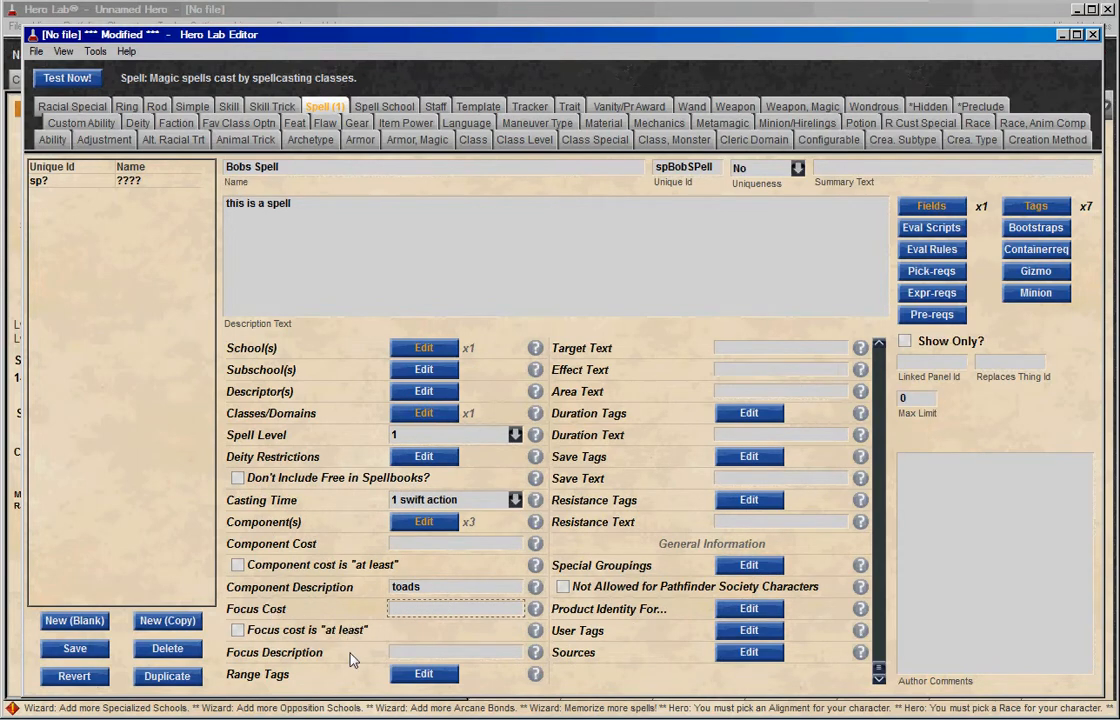
left_click(448, 677)
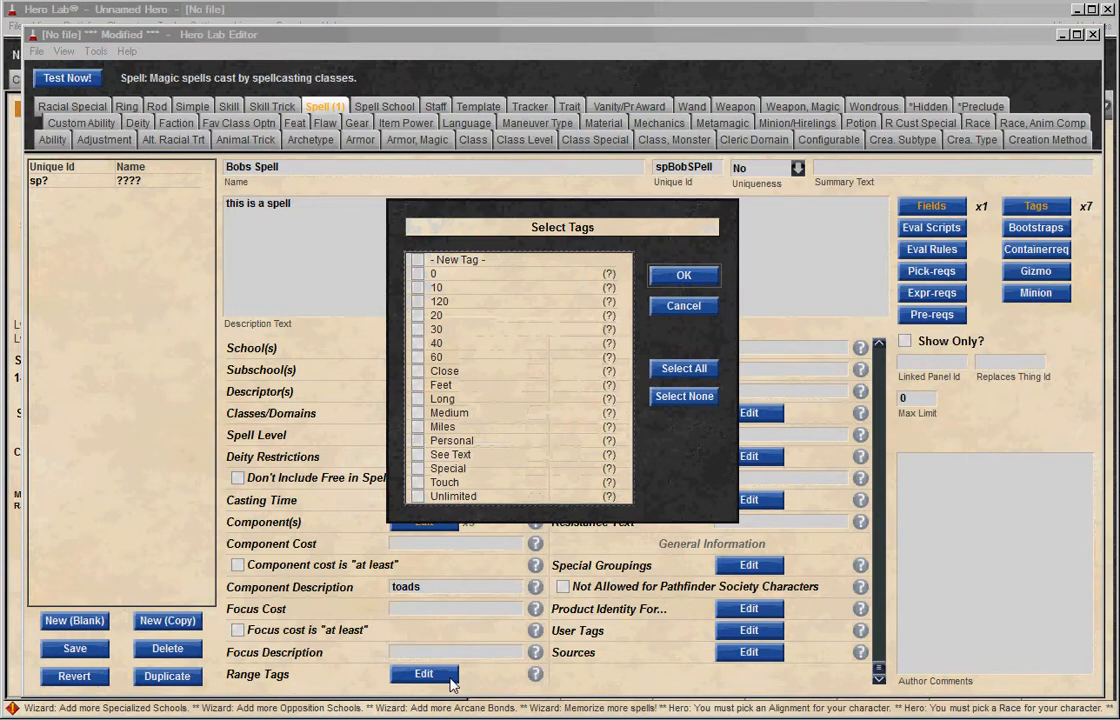
left_click(418, 372)
left_click(684, 274)
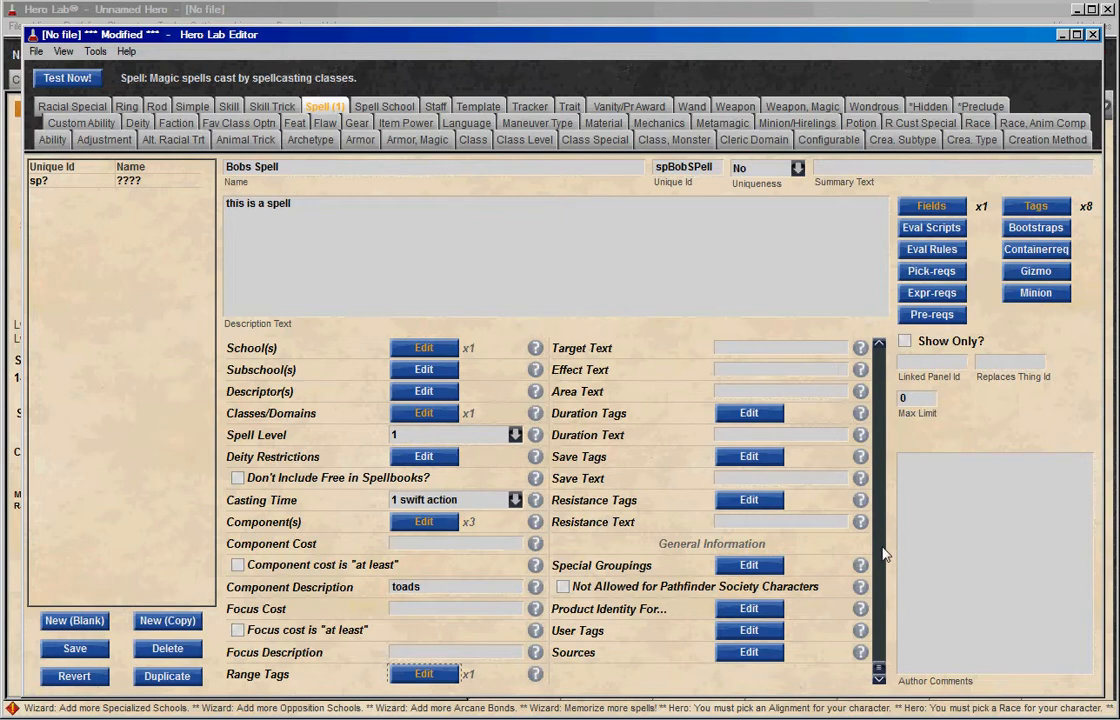
Enter "25 feet" as the range text and "personal" as the target text.
scroll(884, 555, "up", 1)
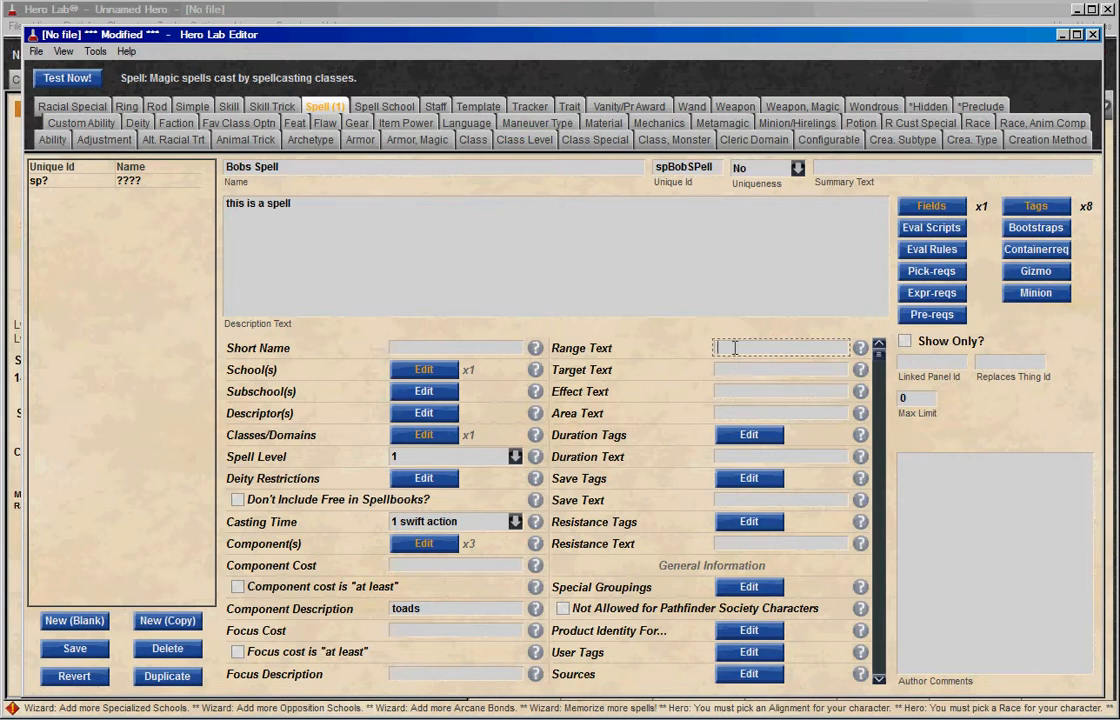
type("25fee")
key("BackSpace")
key("BackSpace")
key("BackSpace")
type("feet")
left_click(778, 367)
type("p")
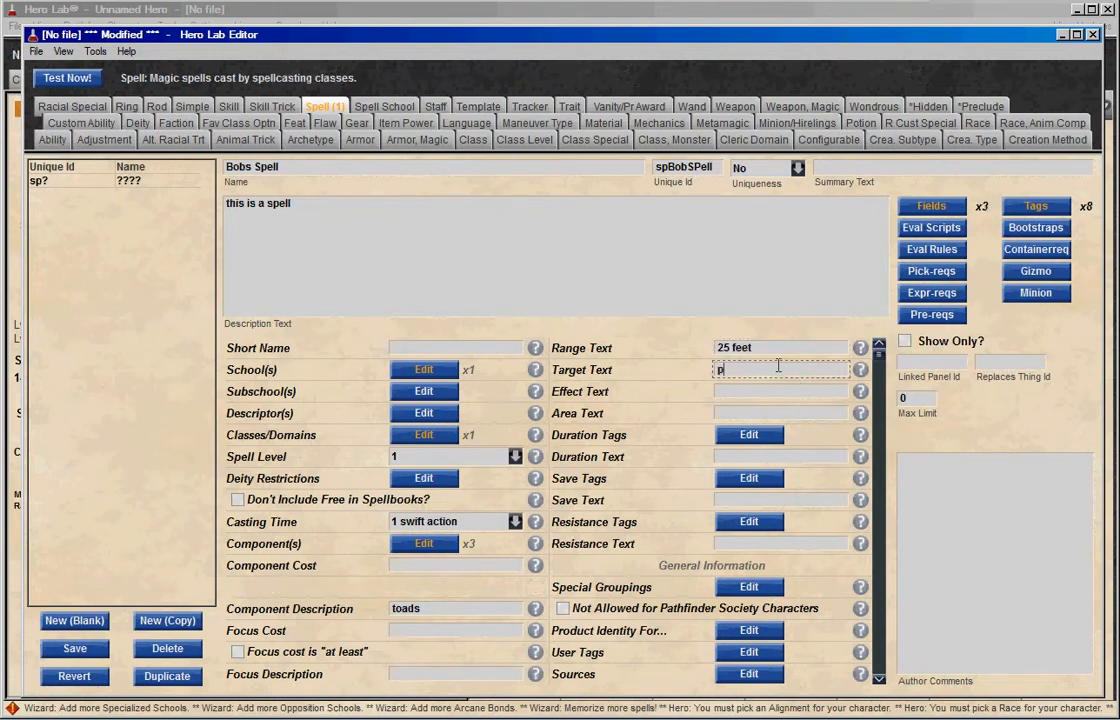
type("ersonal")
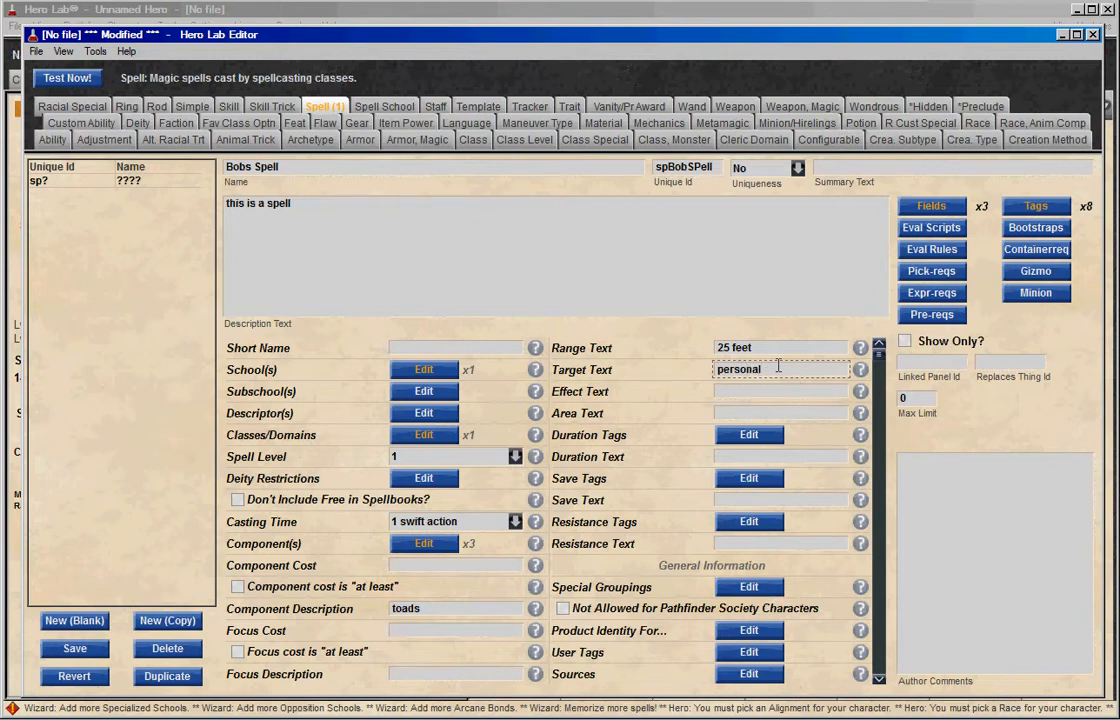
left_click(747, 391)
Add the Minute1 duration tag and the Fortitude Half save tag to the spell.
left_click(773, 436)
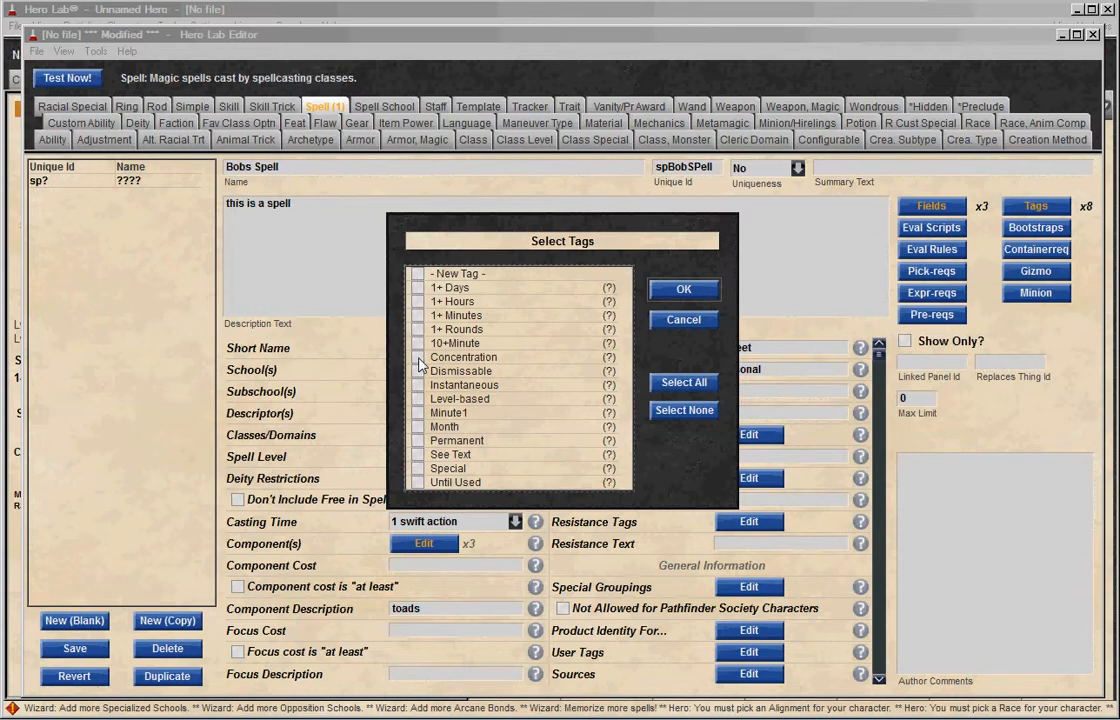
left_click(417, 412)
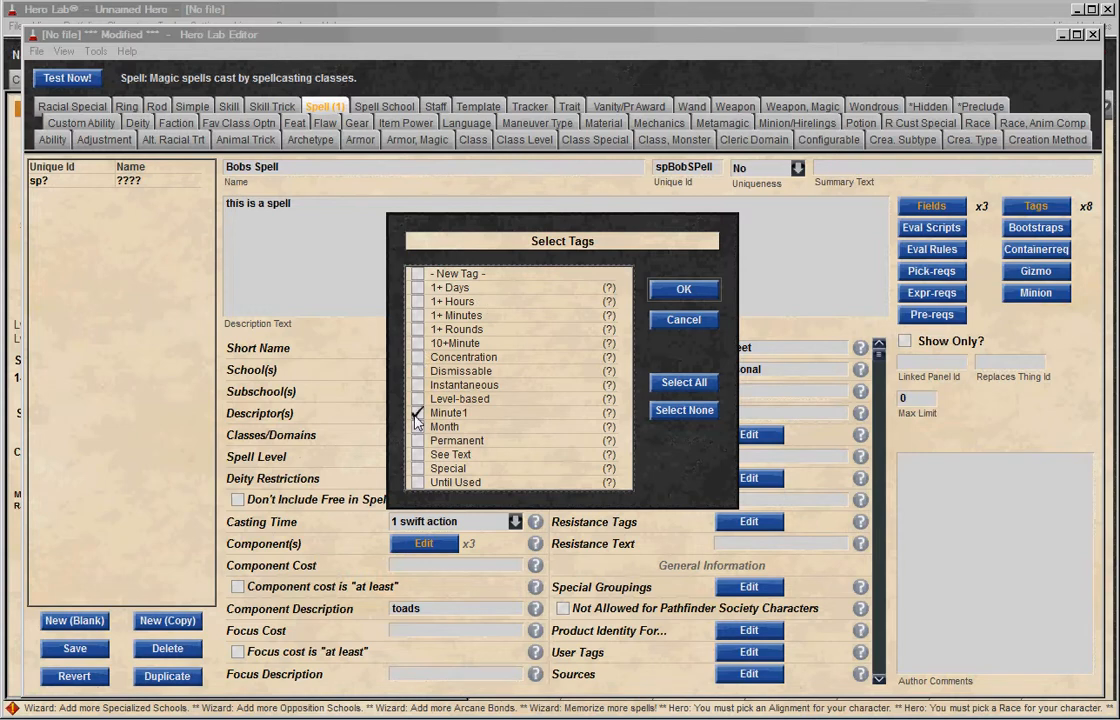
left_click(670, 291)
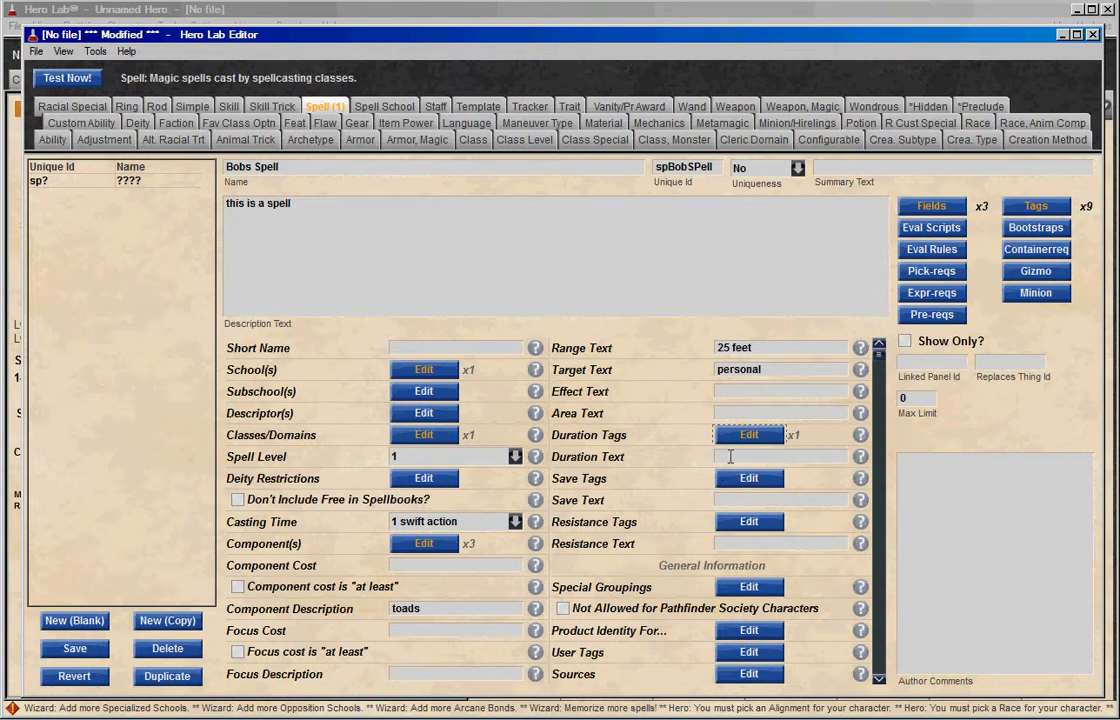
left_click(749, 478)
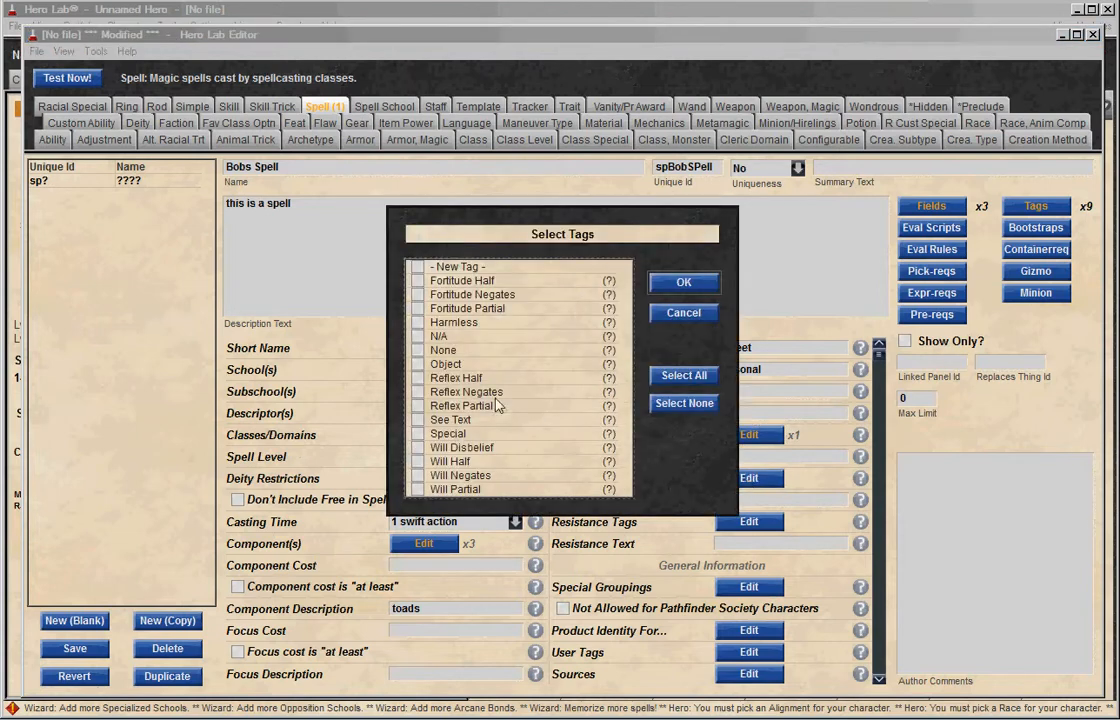
left_click(417, 281)
left_click(680, 284)
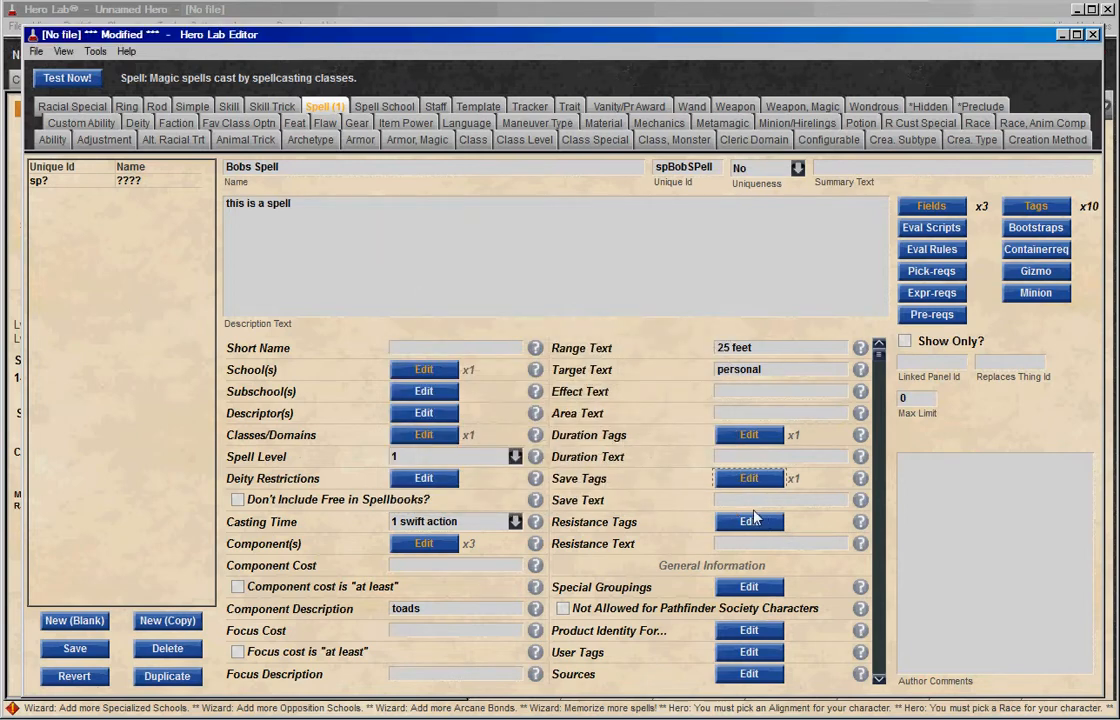
Add the No resistance tag to the spell and save the spell entry.
left_click(749, 521)
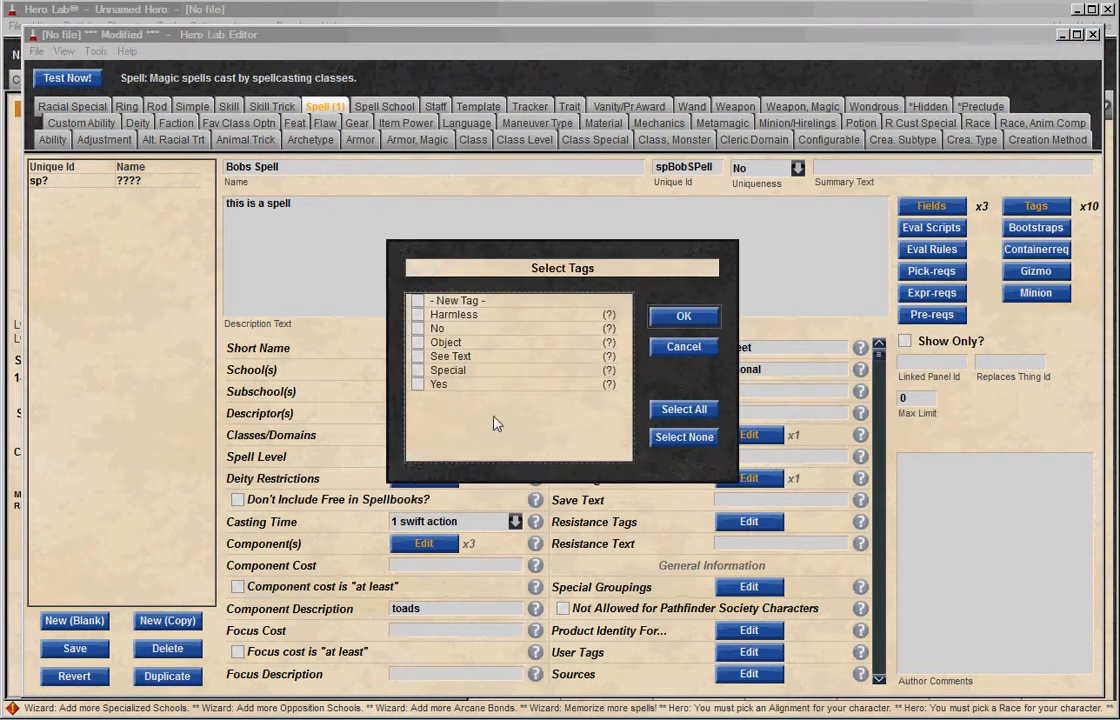
left_click(679, 316)
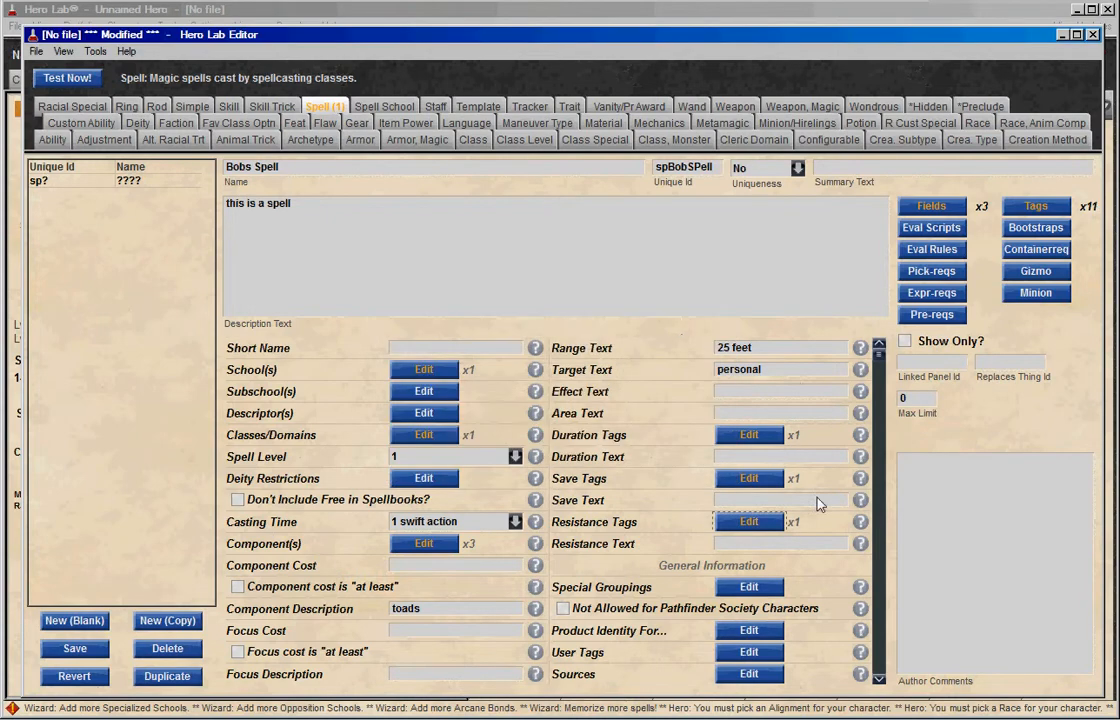
left_click(878, 677)
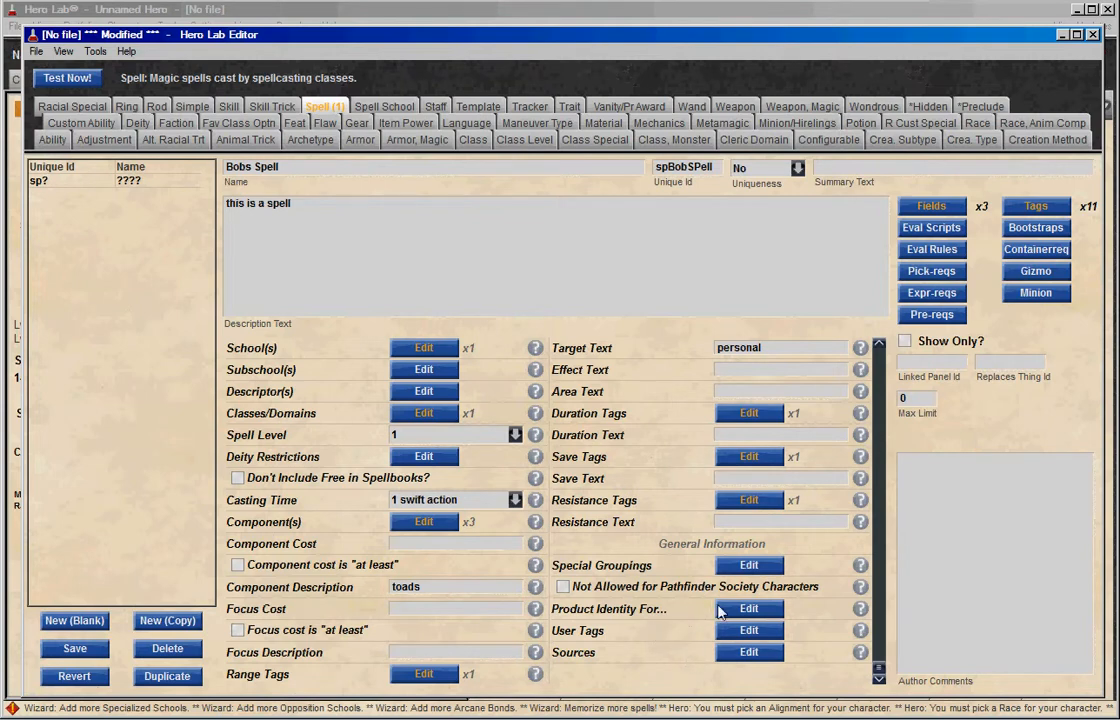
left_click(95, 650)
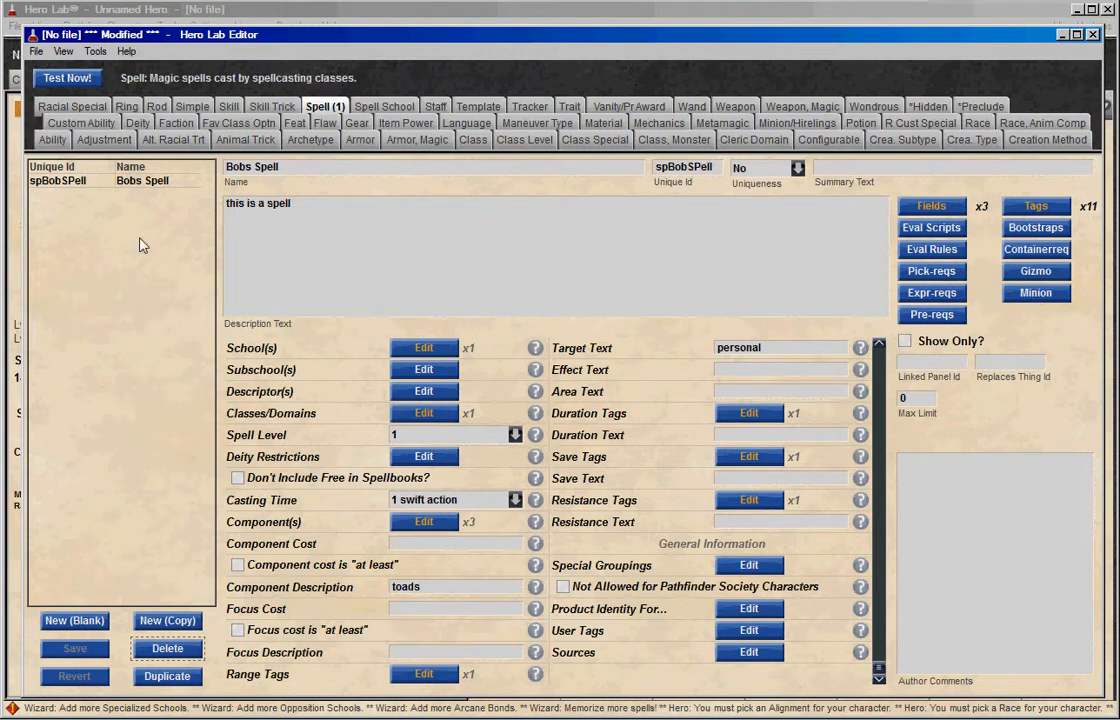
Test the spell, saving it as the user file "nelsontestspell" in the PF_Test folder, and dismiss the notice.
left_click(86, 80)
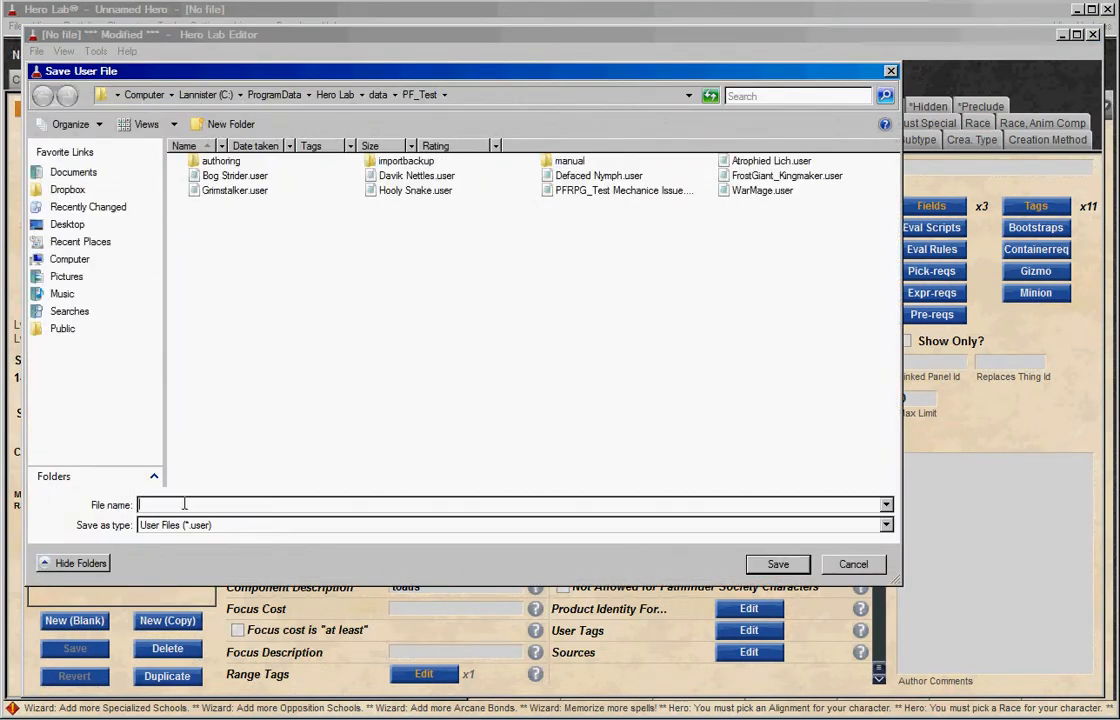
type("nelsontestspell")
key("Return")
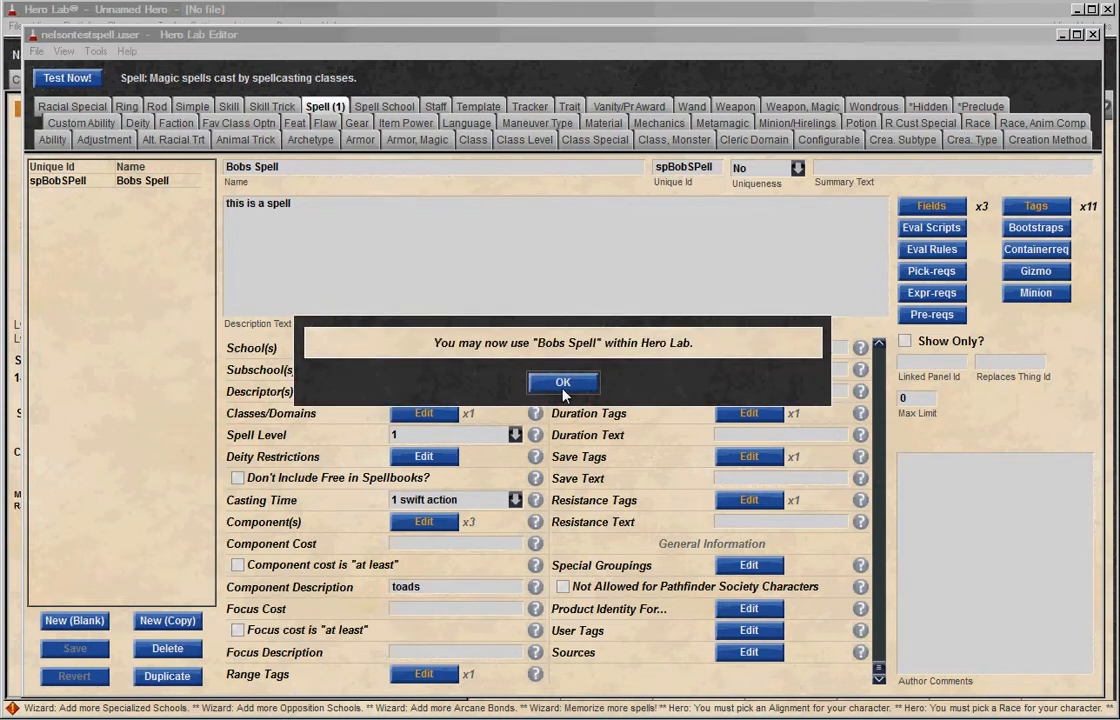
left_click(563, 385)
Switch to the main Hero Lab window and add Bobs Spell to the wizard's spellbook.
left_click(297, 12)
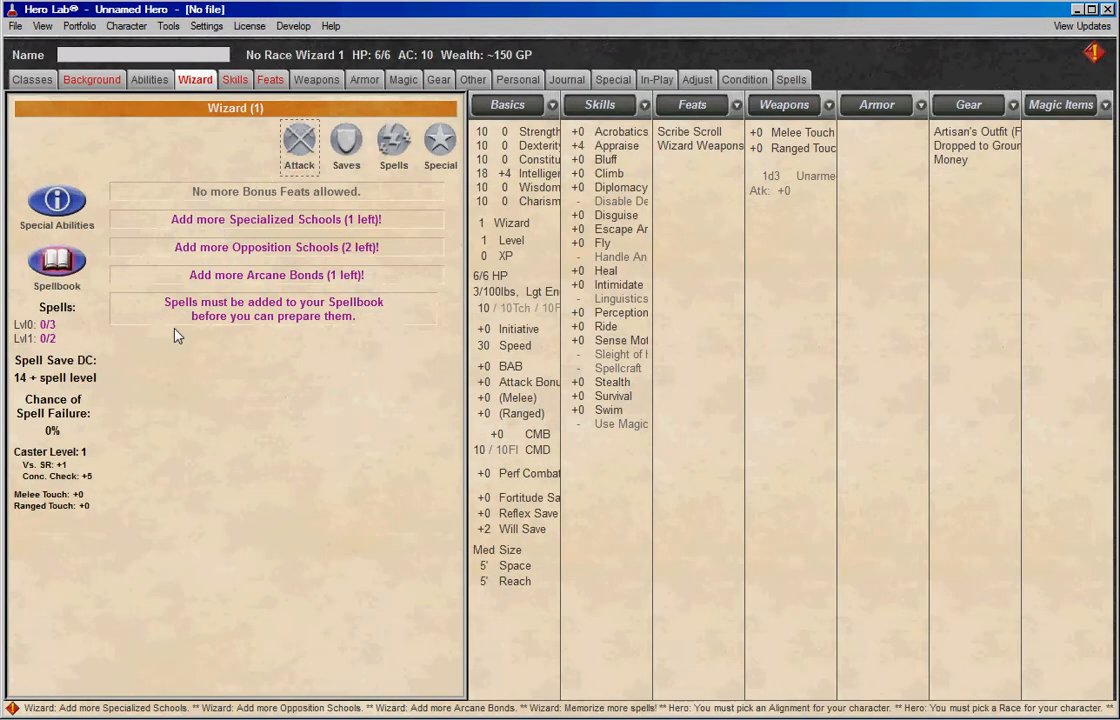
left_click(56, 262)
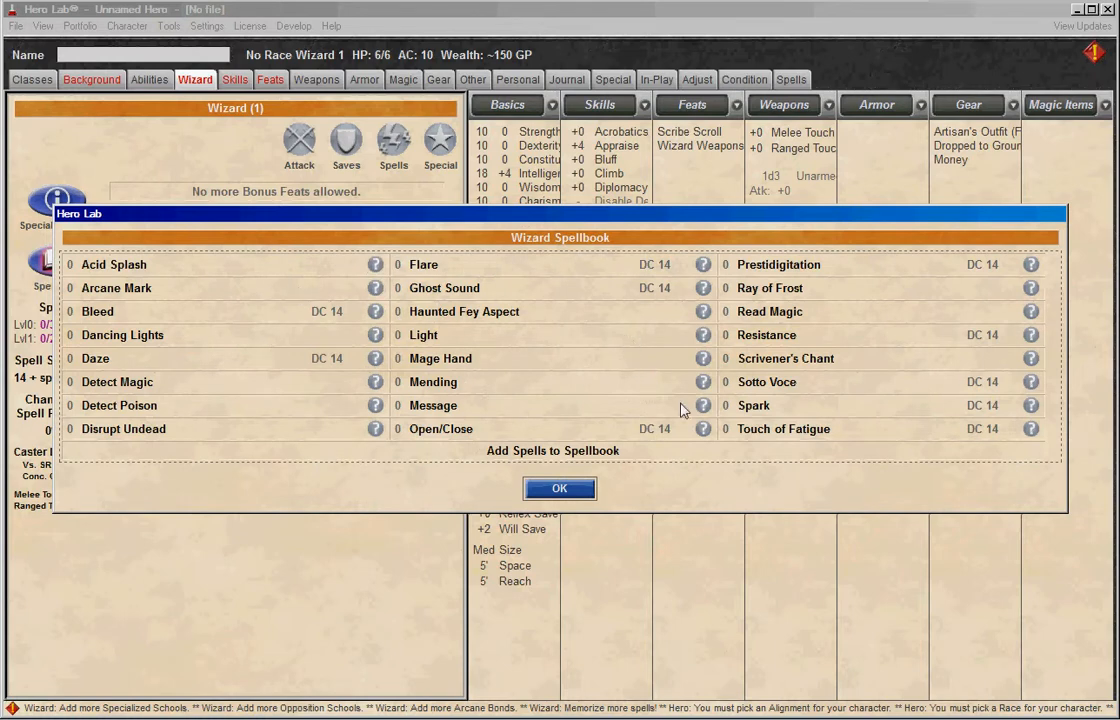
left_click(637, 455)
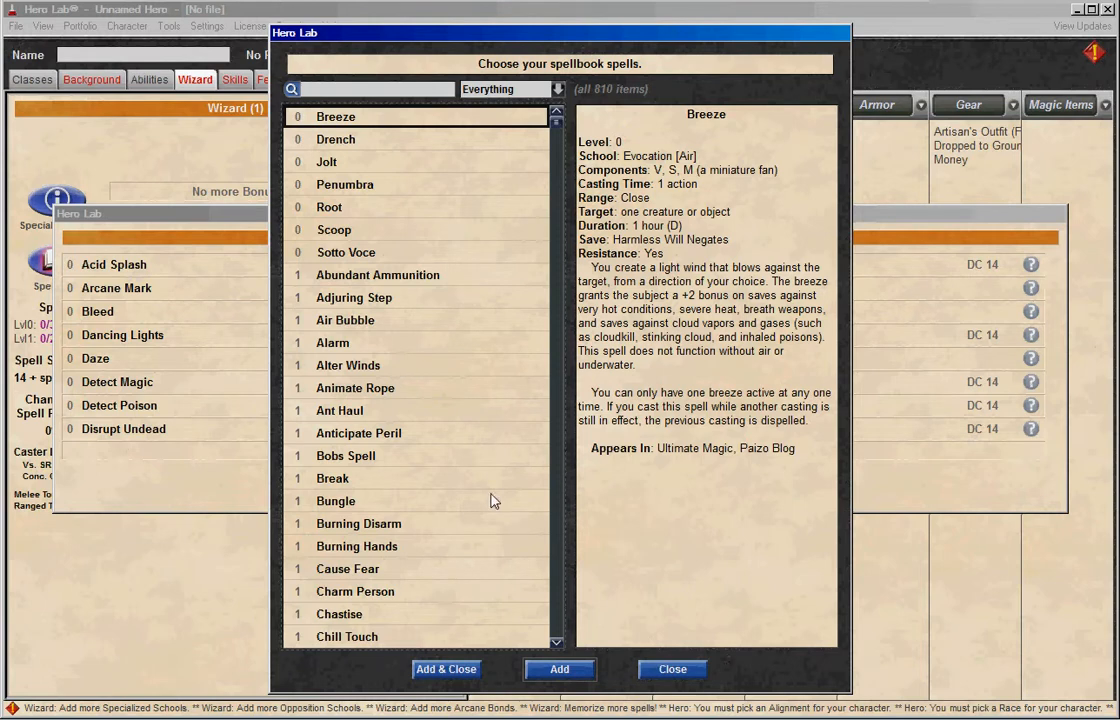
left_click(360, 458)
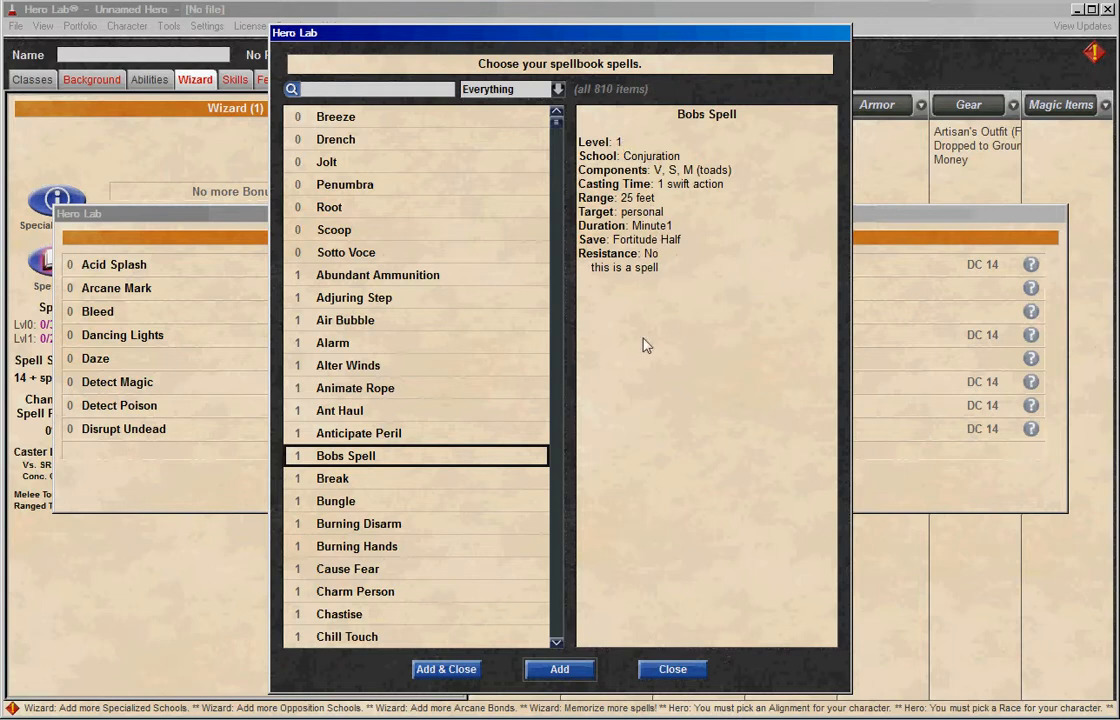
left_click(463, 672)
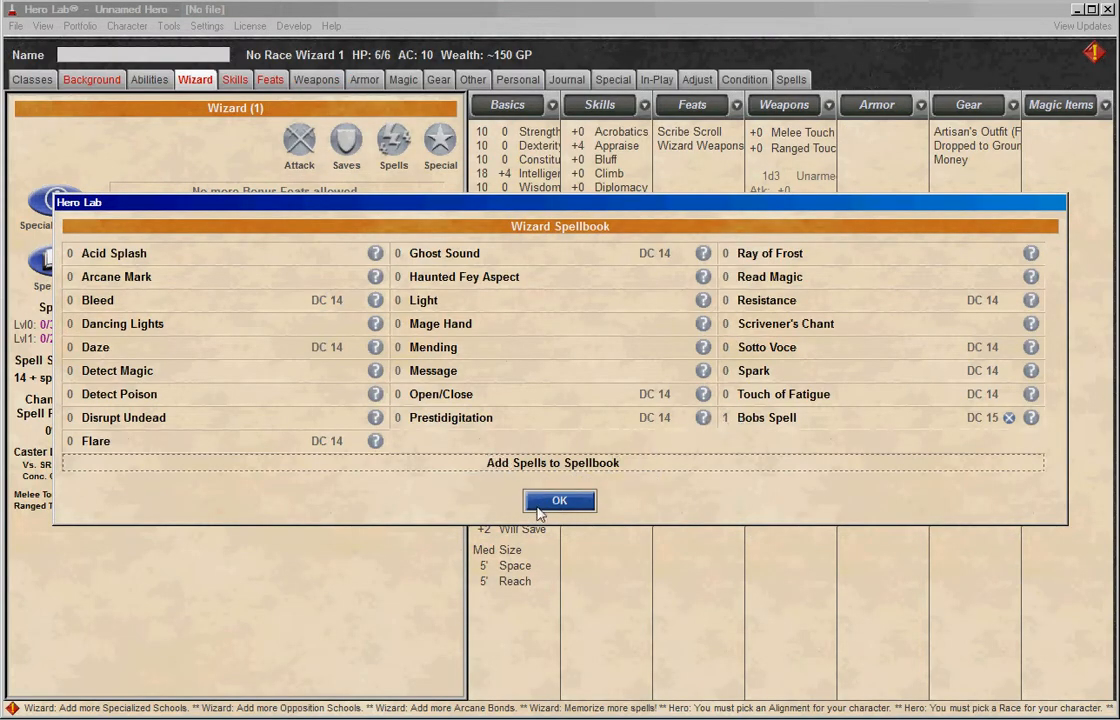
left_click(540, 505)
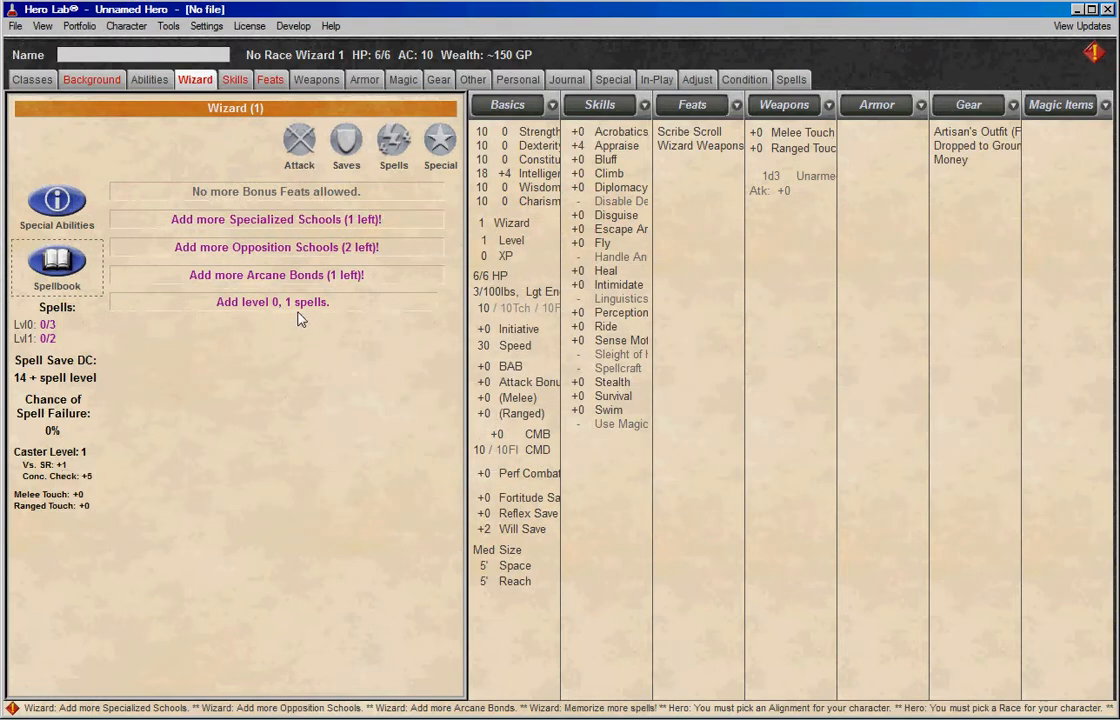
Add Bobs Spell to the wizard's prepared spells and switch back to the Hero Lab Editor.
left_click(275, 302)
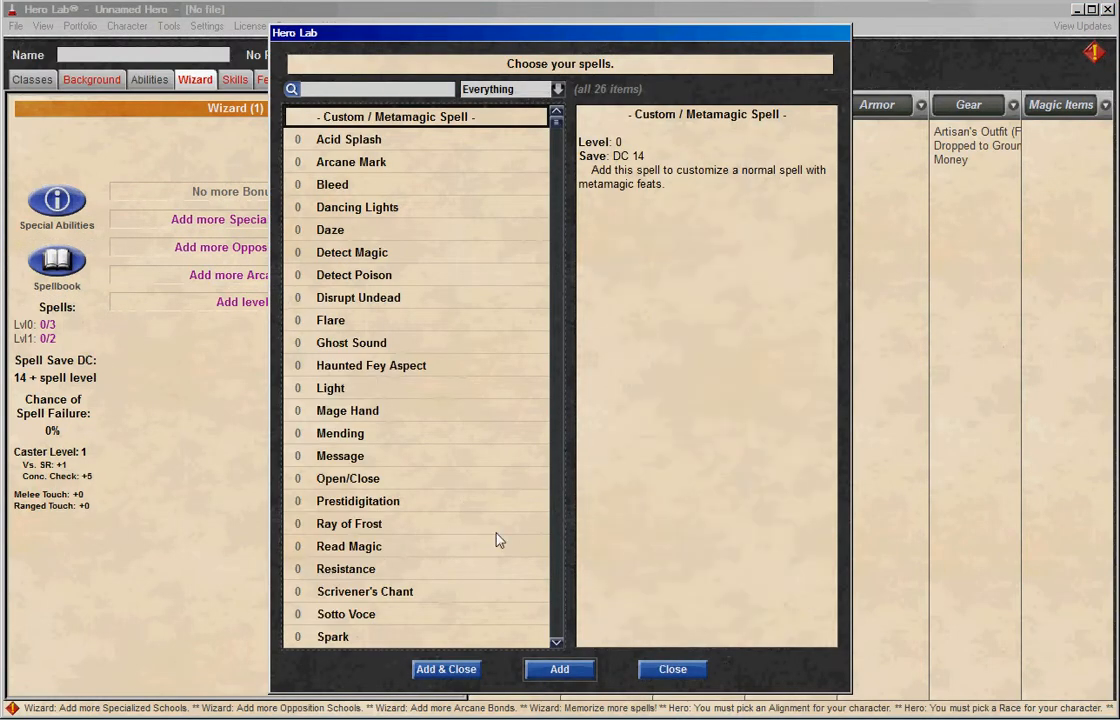
left_click(556, 547)
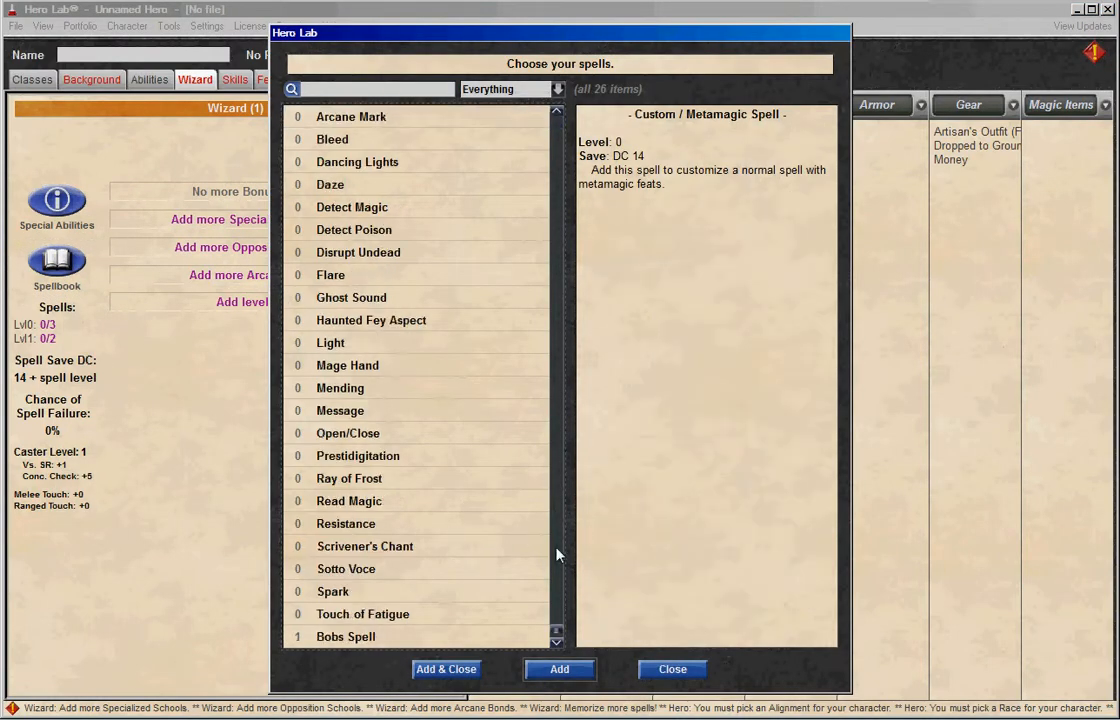
left_click(378, 641)
left_click(455, 669)
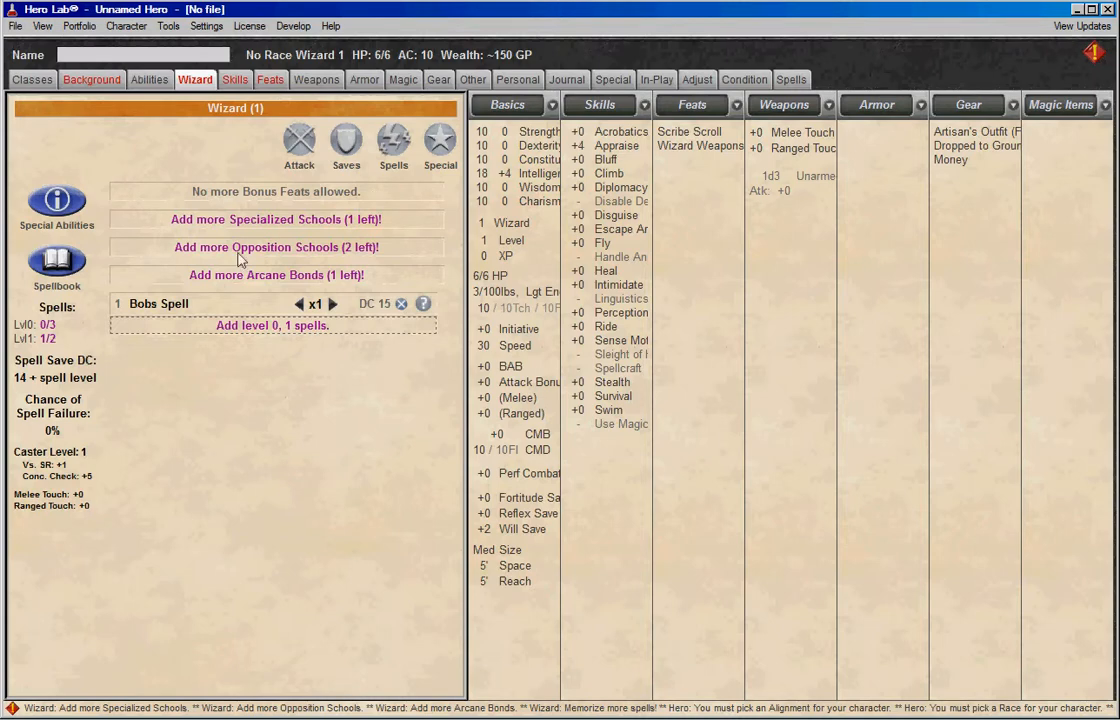
key("alt+Tab")
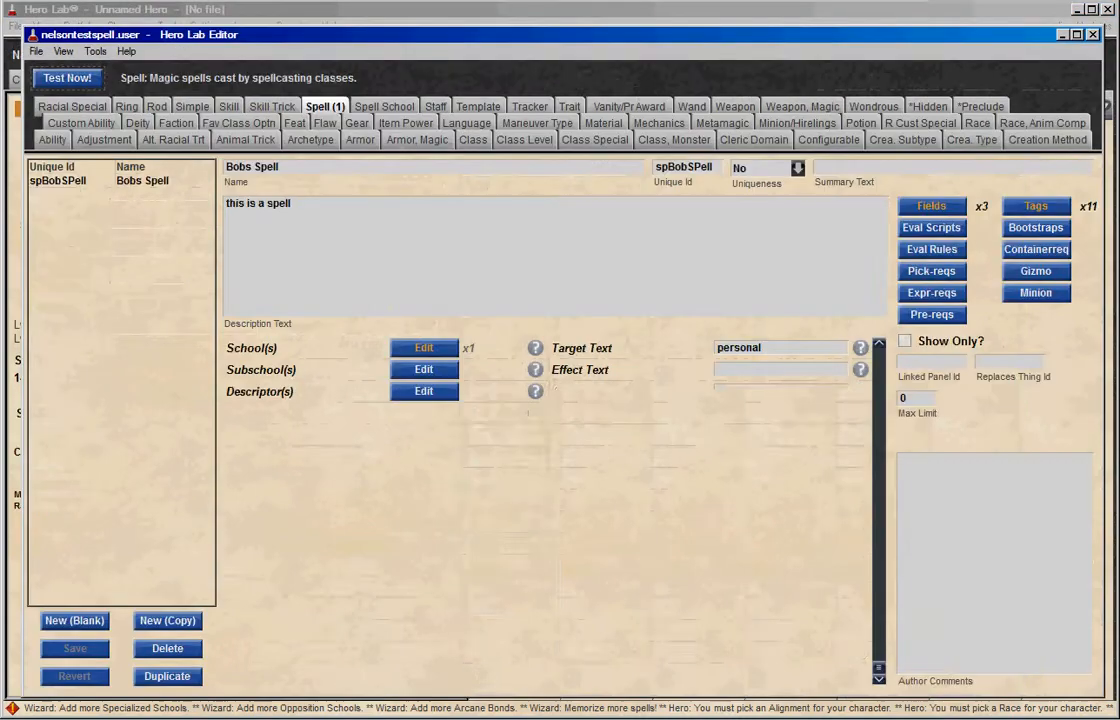